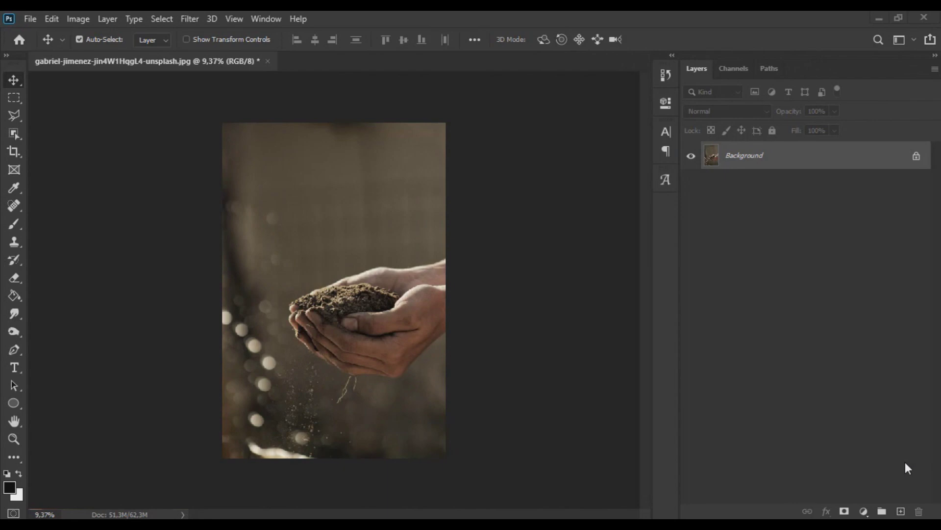
Place the Realistic_Green_Tree_PNG_Clip_Art-1102 image into the hands photo, standing on the soil mound.
{"action": "scroll", "coordinate": [426, 309], "scroll_direction": "up", "scroll_amount": 2}
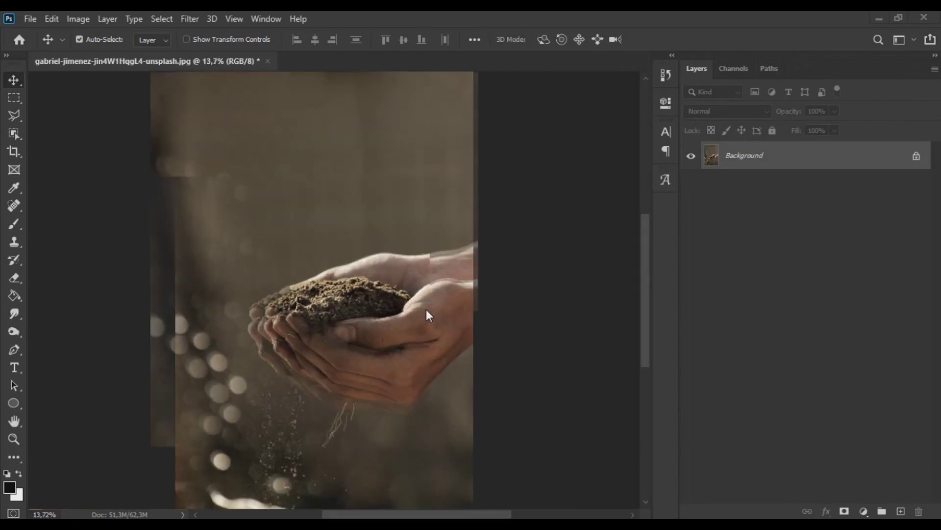
{"action": "scroll", "coordinate": [426, 309], "scroll_direction": "down", "scroll_amount": 1}
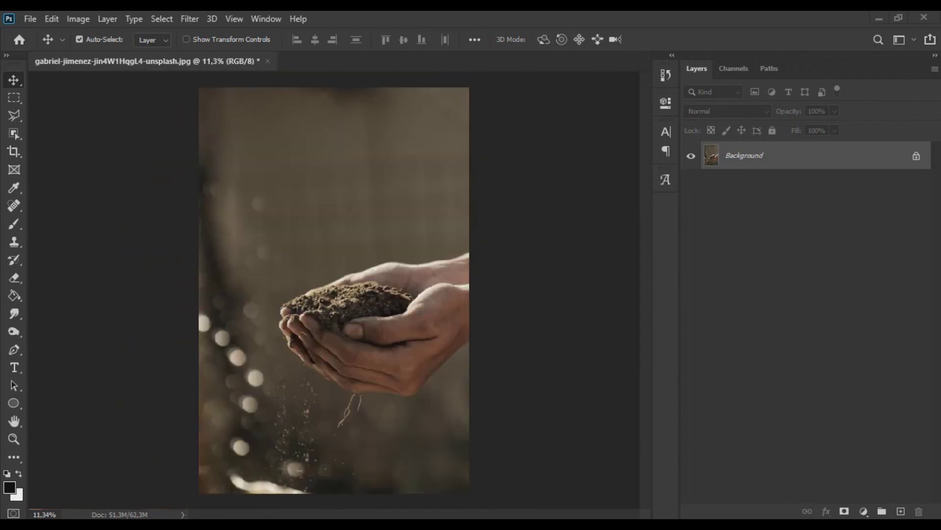
{"action": "key", "text": "alt+Tab"}
{"action": "left_click_drag", "start_coordinate": [316, 200], "coordinate": [371, 416]}
{"action": "left_click_drag", "start_coordinate": [361, 314], "coordinate": [356, 263]}
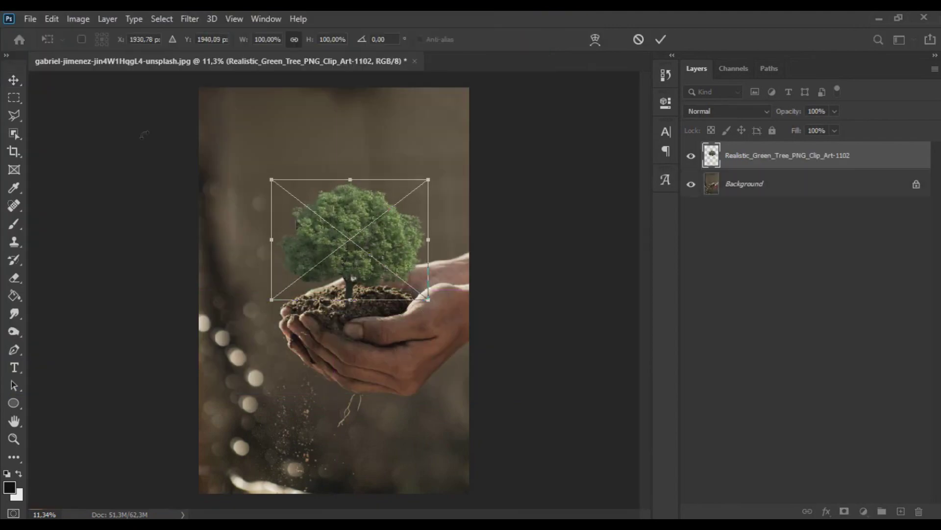
{"action": "key", "text": "Return"}
Nudge the tree slightly upward so the base of its trunk sits better on the soil.
{"action": "scroll", "coordinate": [278, 299], "scroll_direction": "up", "scroll_amount": 5}
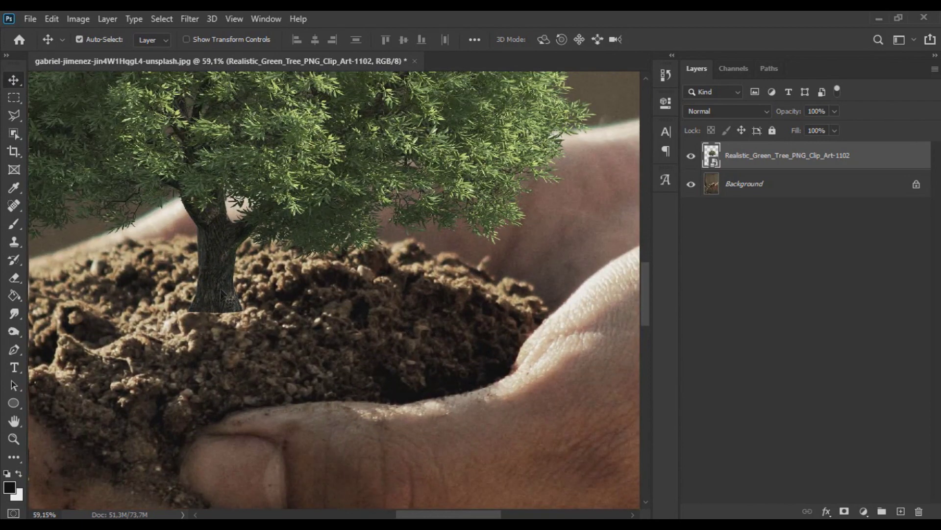
{"action": "mouse_move", "coordinate": [221, 290]}
{"action": "left_mouse_down"}
{"action": "mouse_move", "coordinate": [229, 269]}
{"action": "mouse_move", "coordinate": [232, 282]}
{"action": "left_mouse_up"}
{"action": "scroll", "coordinate": [234, 284], "scroll_direction": "down", "scroll_amount": 5}
{"action": "scroll", "coordinate": [235, 312], "scroll_direction": "up", "scroll_amount": 4}
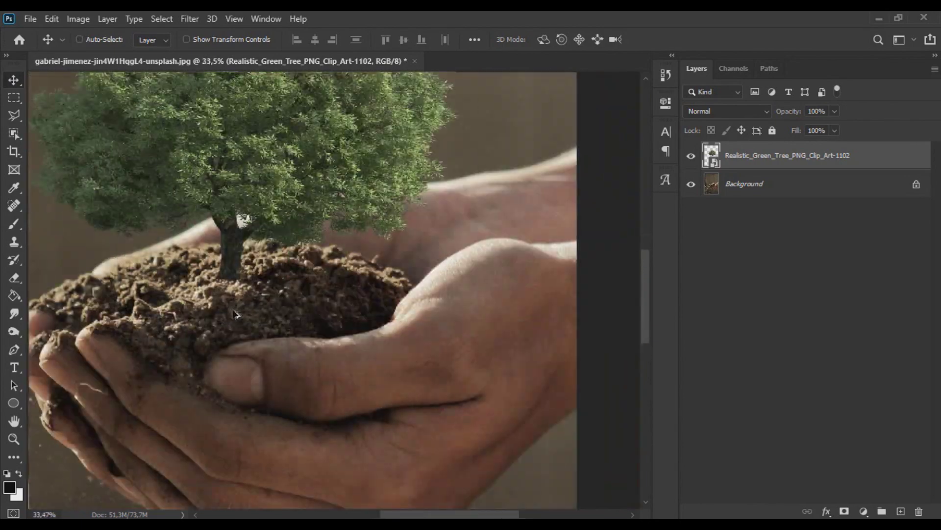
Add a layer mask to the tree layer and paint black along the trunk's base with a 28 px brush to hide its straight edge.
{"action": "left_click", "coordinate": [845, 511]}
{"action": "left_click", "coordinate": [20, 232]}
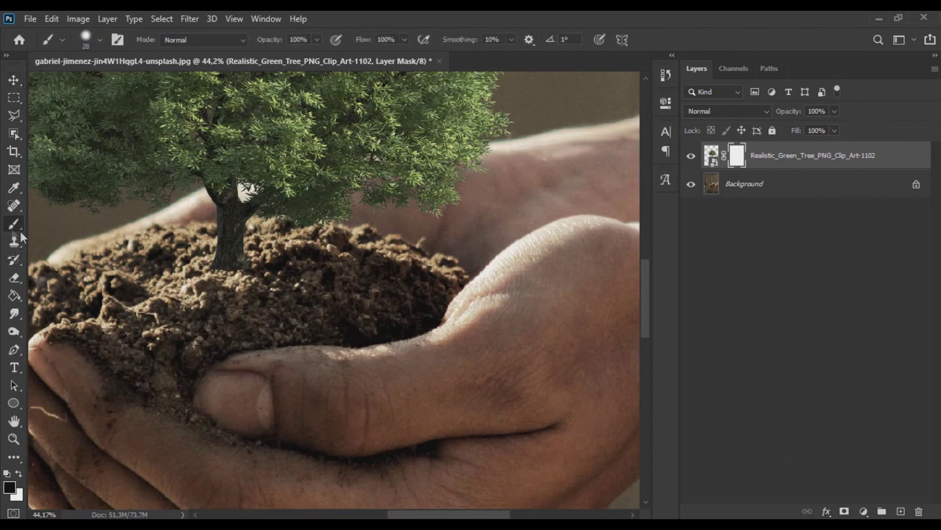
{"action": "scroll", "coordinate": [191, 286], "scroll_direction": "up", "scroll_amount": 6}
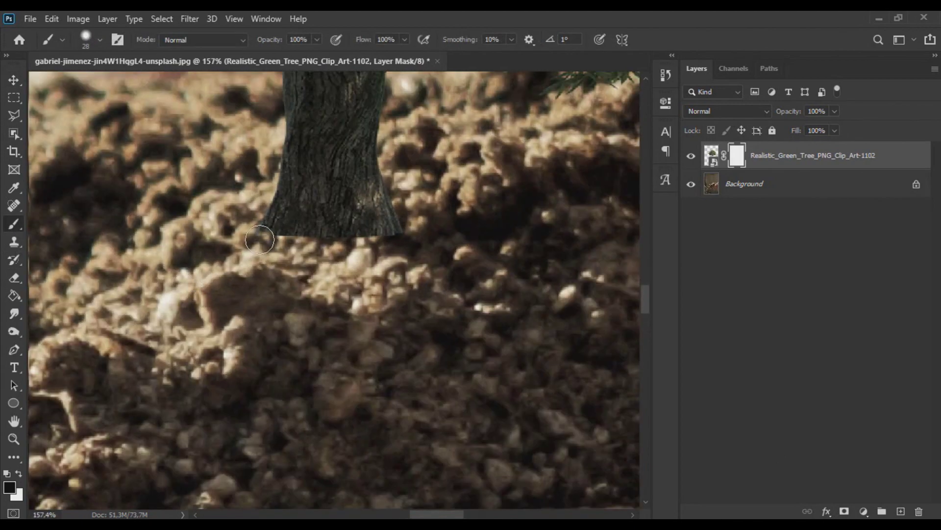
{"action": "left_click", "coordinate": [100, 39]}
{"action": "key", "text": "Return"}
{"action": "mouse_move", "coordinate": [261, 244]}
{"action": "left_mouse_down"}
{"action": "mouse_move", "coordinate": [346, 235]}
{"action": "mouse_move", "coordinate": [402, 201]}
{"action": "left_mouse_up"}
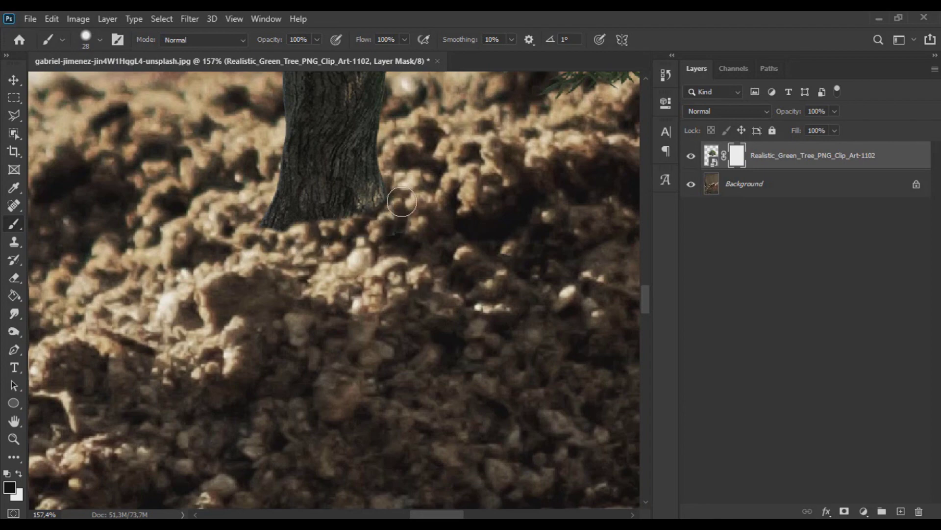
Reposition the masked tree slightly on the soil mound, checking where the trunk meets the ground.
{"action": "key", "text": "v"}
{"action": "scroll", "coordinate": [302, 363], "scroll_direction": "down", "scroll_amount": 7}
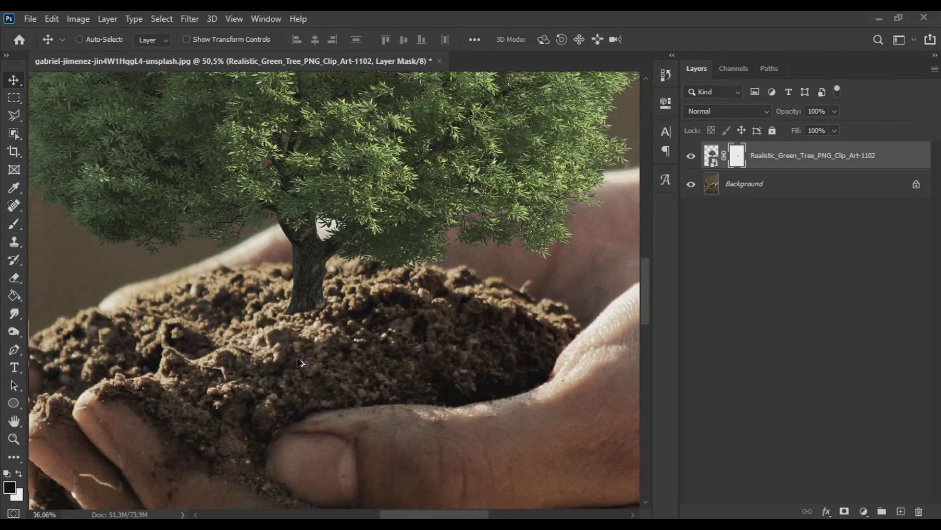
{"action": "left_click_drag", "start_coordinate": [298, 295], "coordinate": [286, 289]}
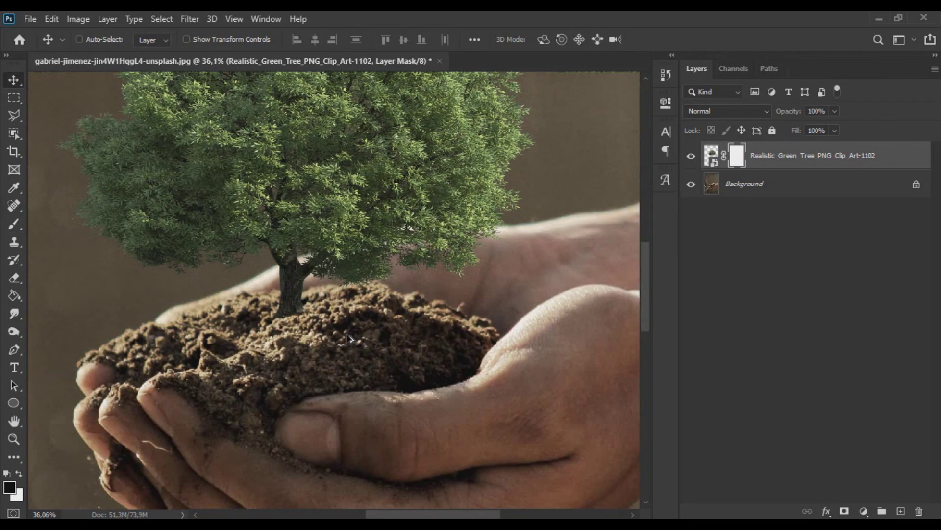
{"action": "scroll", "coordinate": [332, 340], "scroll_direction": "up", "scroll_amount": 5}
{"action": "scroll", "coordinate": [332, 339], "scroll_direction": "up", "scroll_amount": 4}
{"action": "left_click_drag", "start_coordinate": [204, 240], "coordinate": [204, 248]}
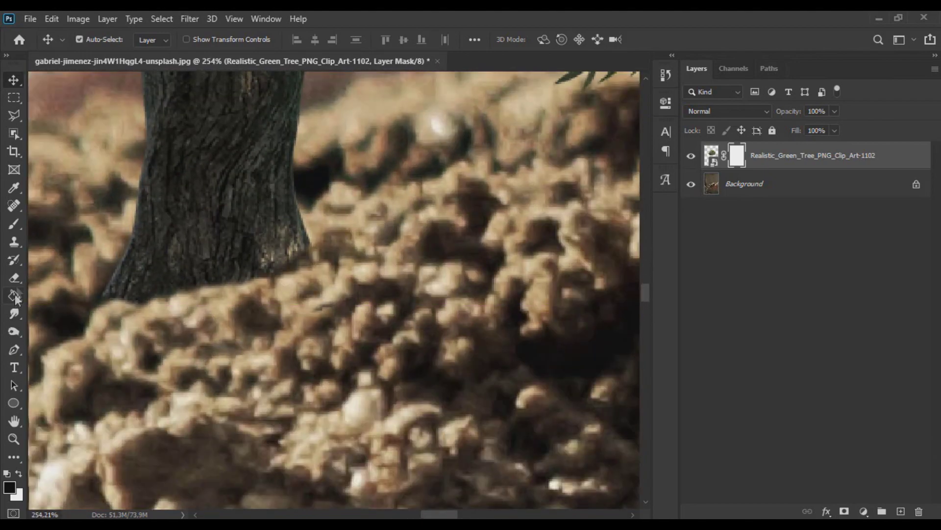
Paint white on the tree's mask with a smaller brush to restore the right root at the trunk's base.
{"action": "left_click", "coordinate": [14, 224]}
{"action": "left_click", "coordinate": [20, 473]}
{"action": "right_click", "coordinate": [370, 257], "text": "alt"}
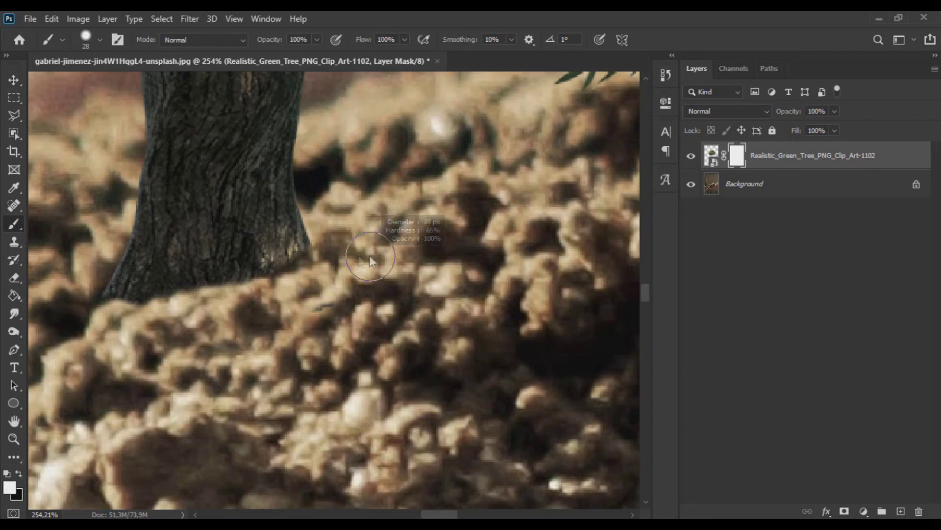
{"action": "left_click_drag", "start_coordinate": [370, 257], "coordinate": [336, 256]}
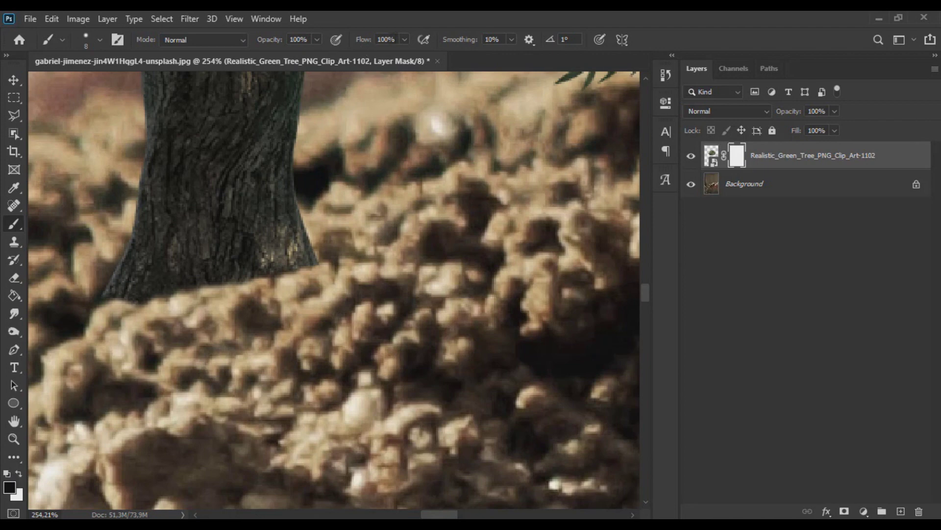
Soften the trunk's lower edge by painting black on the mask with a soft 25 px brush at 51% opacity and 29% flow.
{"action": "left_click", "coordinate": [317, 39]}
{"action": "left_click_drag", "start_coordinate": [317, 55], "coordinate": [286, 55]}
{"action": "left_click", "coordinate": [101, 40]}
{"action": "left_click", "coordinate": [164, 333]}
{"action": "key", "text": "bracketright"}
{"action": "key", "text": "bracketright"}
{"action": "key", "text": "bracketright"}
{"action": "key", "text": "bracketright"}
{"action": "key", "text": "bracketright"}
{"action": "left_click_drag", "start_coordinate": [130, 308], "coordinate": [289, 281]}
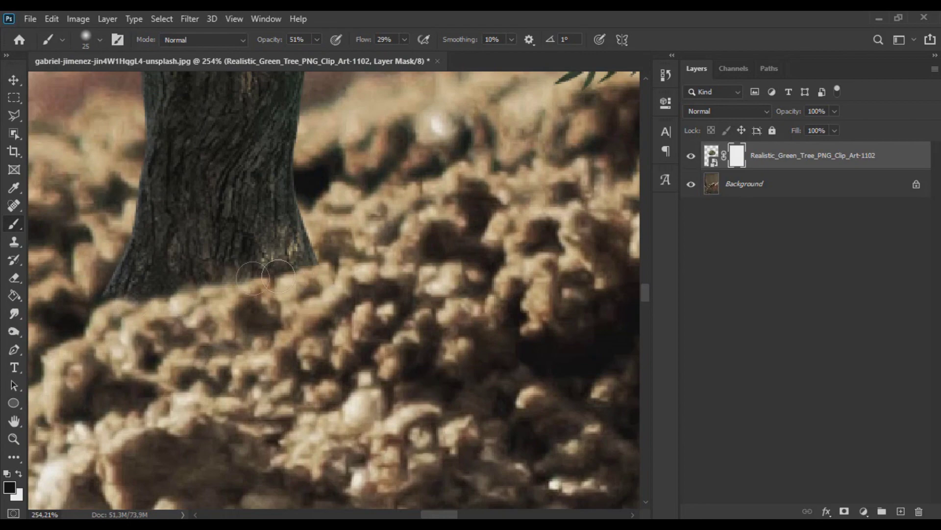
{"action": "scroll", "coordinate": [103, 341], "scroll_direction": "down", "scroll_amount": 8}
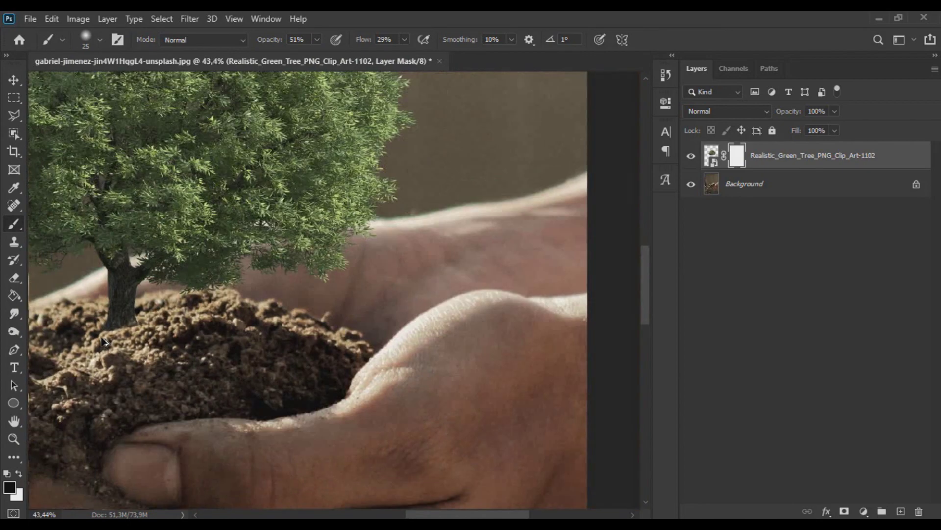
{"action": "scroll", "coordinate": [103, 341], "scroll_direction": "down", "scroll_amount": 3}
{"action": "key", "text": "v"}
{"action": "scroll", "coordinate": [363, 381], "scroll_direction": "down", "scroll_amount": 2}
Apply a Curves adjustment to the tree image, bending the RGB curve below the baseline to darken it and add contrast.
{"action": "left_click", "coordinate": [710, 156]}
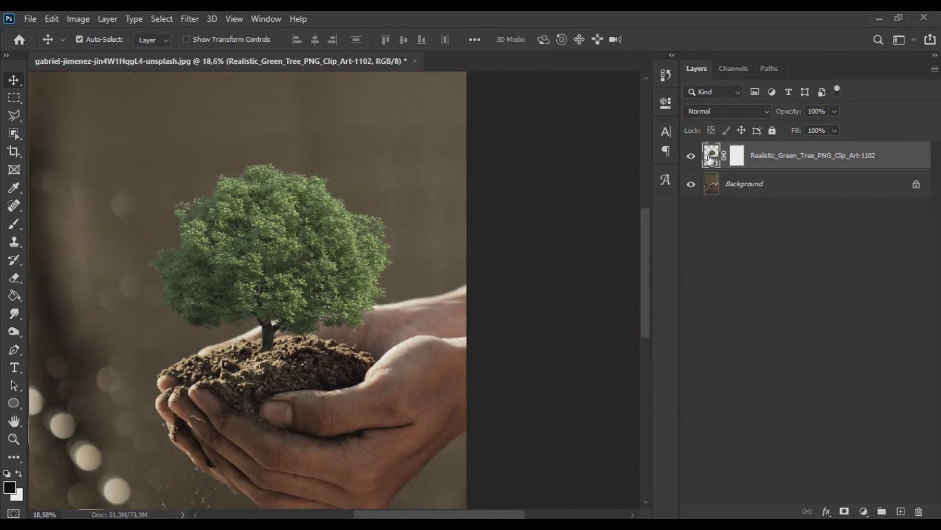
{"action": "left_click", "coordinate": [78, 19]}
{"action": "mouse_move", "coordinate": [95, 53]}
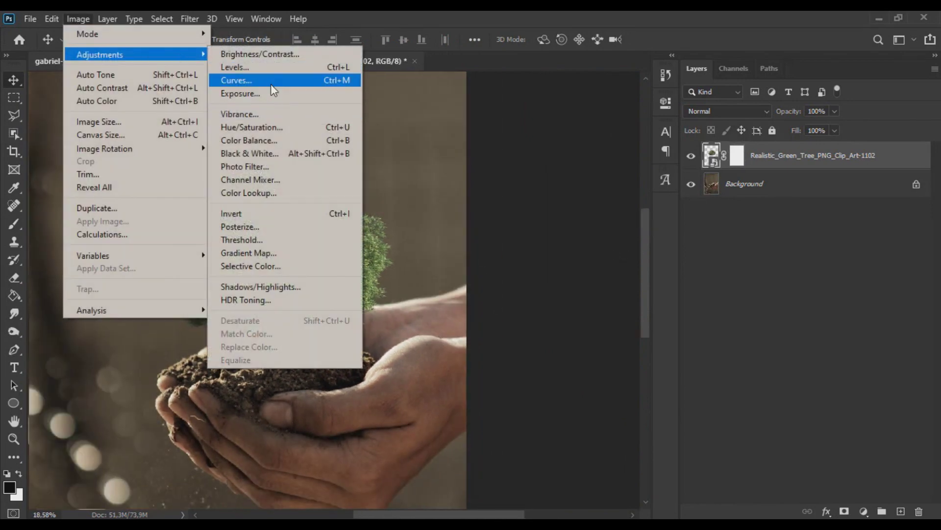
{"action": "left_click", "coordinate": [271, 88]}
{"action": "left_click_drag", "start_coordinate": [522, 293], "coordinate": [509, 323]}
{"action": "left_click_drag", "start_coordinate": [562, 280], "coordinate": [568, 274]}
{"action": "left_click_drag", "start_coordinate": [509, 324], "coordinate": [512, 337]}
{"action": "left_click_drag", "start_coordinate": [487, 148], "coordinate": [638, 172]}
{"action": "left_click_drag", "start_coordinate": [690, 329], "coordinate": [664, 368]}
{"action": "left_click", "coordinate": [627, 382]}
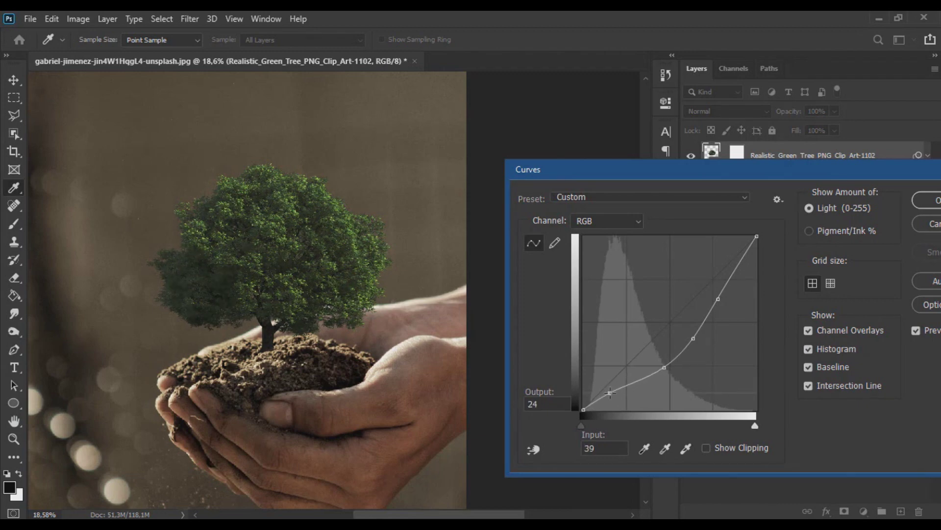
{"action": "left_click", "coordinate": [636, 381]}
{"action": "mouse_move", "coordinate": [741, 260]}
{"action": "left_mouse_down"}
{"action": "mouse_move", "coordinate": [750, 283]}
{"action": "mouse_move", "coordinate": [739, 262]}
{"action": "left_mouse_up"}
{"action": "left_click_drag", "start_coordinate": [728, 168], "coordinate": [674, 168]}
{"action": "left_click", "coordinate": [878, 200]}
{"action": "scroll", "coordinate": [393, 316], "scroll_direction": "down", "scroll_amount": 5}
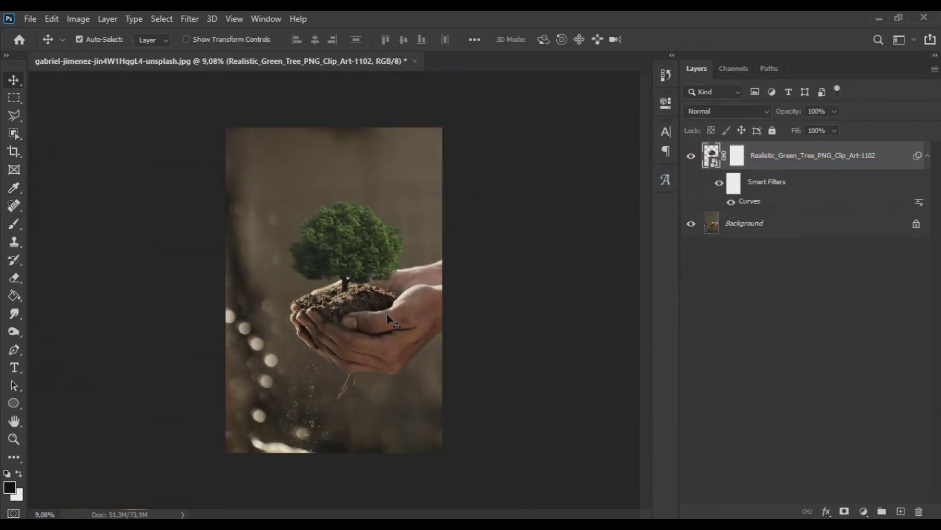
Apply a Hue/Saturation adjustment to the tree image with Saturation set to -19.
{"action": "scroll", "coordinate": [387, 316], "scroll_direction": "up", "scroll_amount": 5}
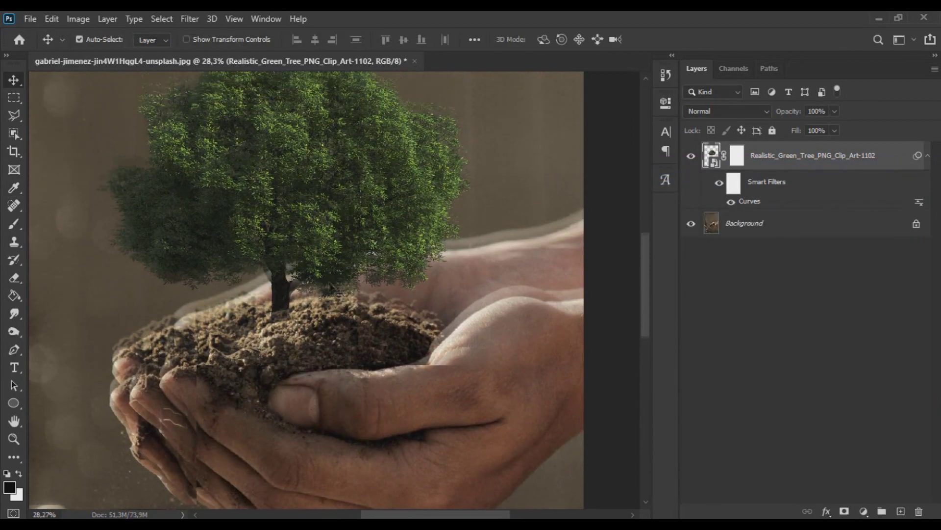
{"action": "scroll", "coordinate": [337, 293], "scroll_direction": "up", "scroll_amount": 1}
{"action": "left_click", "coordinate": [78, 18]}
{"action": "left_click", "coordinate": [274, 126]}
{"action": "left_click_drag", "start_coordinate": [663, 225], "coordinate": [678, 225]}
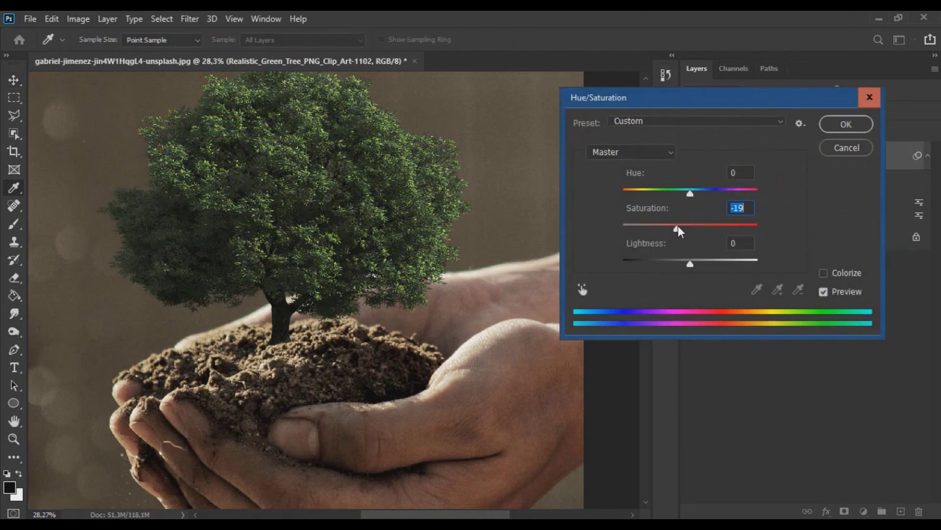
{"action": "left_click", "coordinate": [848, 123]}
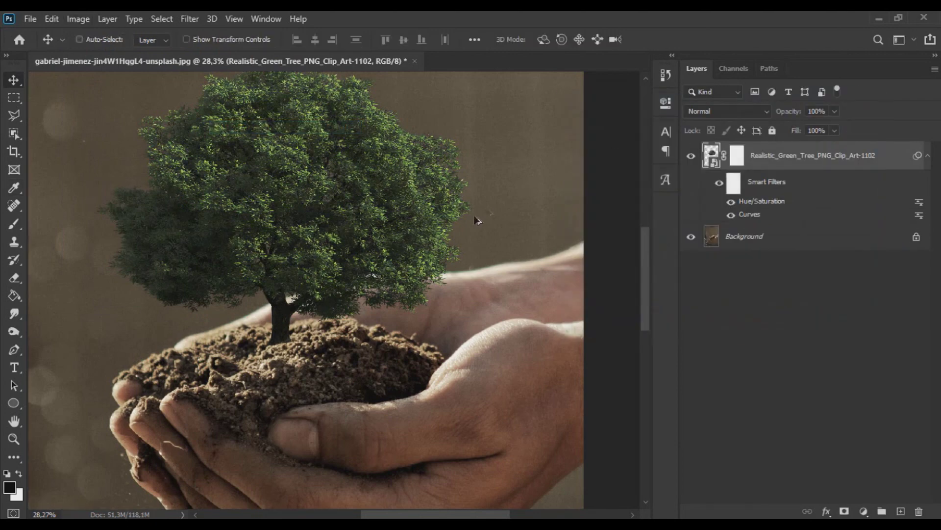
{"action": "key", "text": "ctrl+0"}
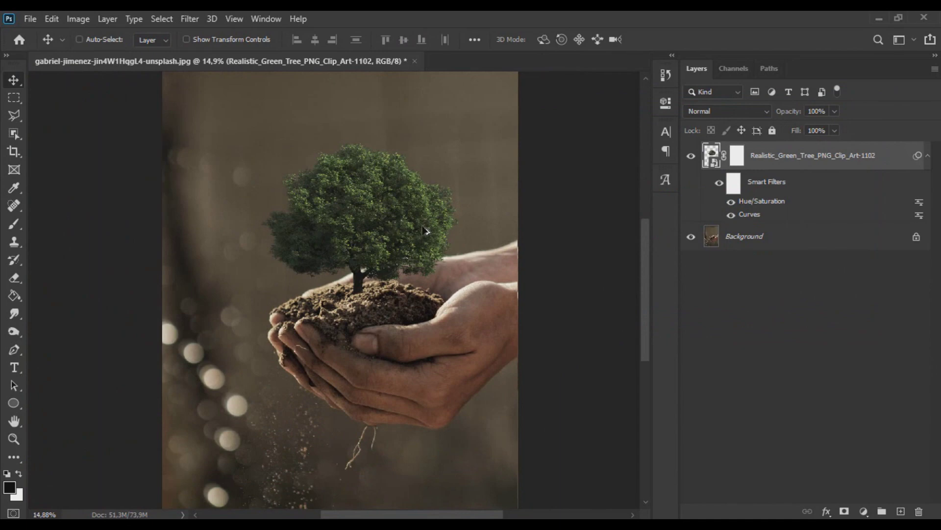
Blend the trunk's base into the soil by painting black on the tree's layer mask at 13% brush opacity.
{"action": "scroll", "coordinate": [425, 230], "scroll_direction": "up", "scroll_amount": 3}
{"action": "left_click", "coordinate": [737, 155]}
{"action": "left_click", "coordinate": [13, 223]}
{"action": "scroll", "coordinate": [231, 275], "scroll_direction": "up", "scroll_amount": 2}
{"action": "left_click_drag", "start_coordinate": [334, 370], "coordinate": [356, 370]}
{"action": "mouse_move", "coordinate": [375, 371]}
{"action": "left_mouse_down"}
{"action": "mouse_move", "coordinate": [328, 390]}
{"action": "mouse_move", "coordinate": [364, 365]}
{"action": "mouse_move", "coordinate": [380, 385]}
{"action": "left_mouse_up"}
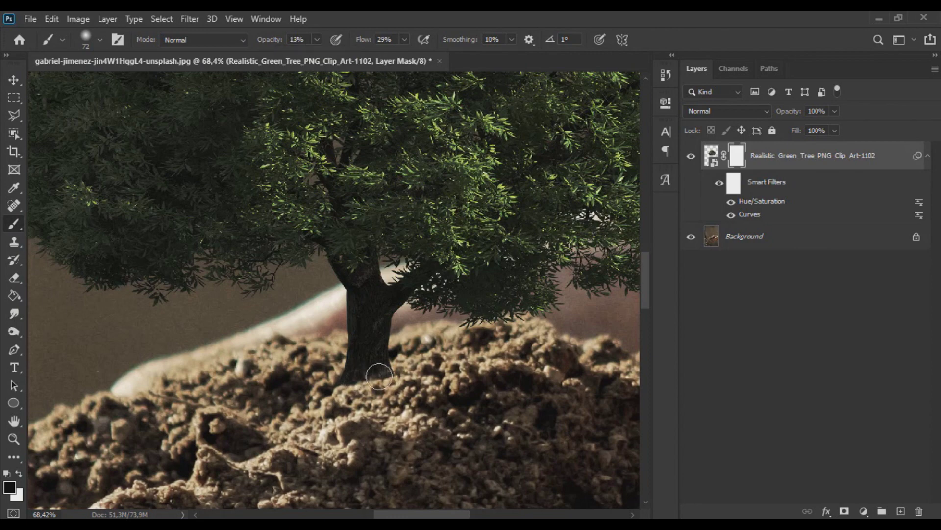
{"action": "scroll", "coordinate": [247, 299], "scroll_direction": "down", "scroll_amount": 8}
{"action": "key", "text": "v"}
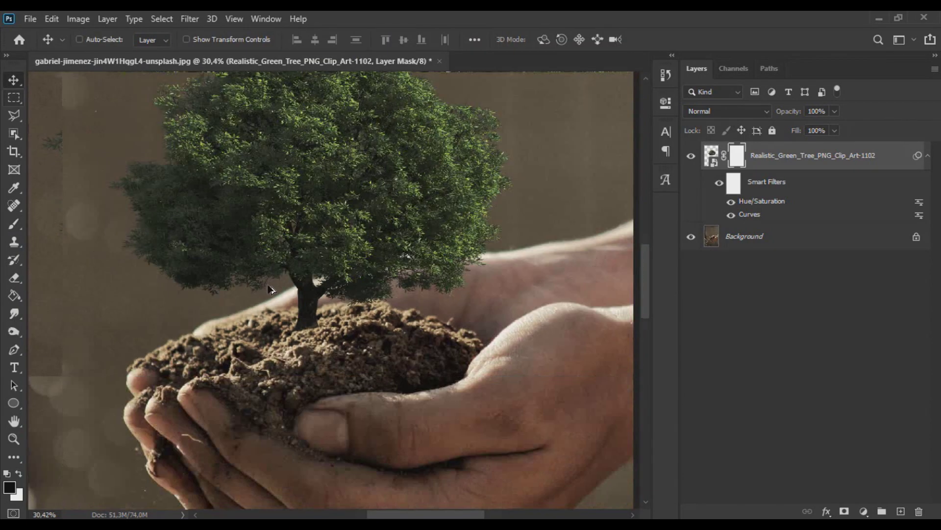
Place the glass crystal ball PNG into the document, centred over the tree and the soil.
{"action": "key", "text": "alt+Tab"}
{"action": "left_click", "coordinate": [242, 178]}
{"action": "left_click_drag", "start_coordinate": [241, 178], "coordinate": [216, 434]}
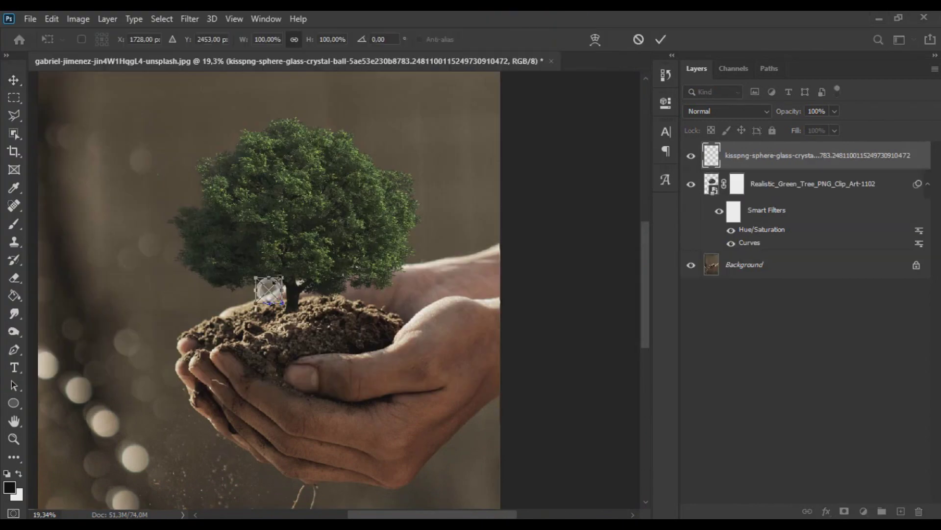
{"action": "key", "text": "Return"}
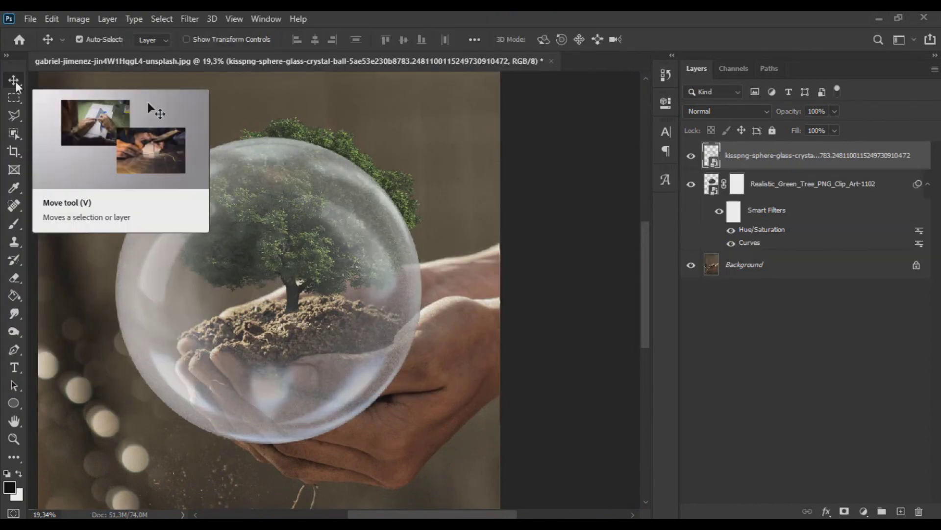
Create a black-filled circle 1500 px wide and 1500 px high with the Ellipse tool over the glass sphere.
{"action": "left_click", "coordinate": [14, 402]}
{"action": "left_click", "coordinate": [120, 191]}
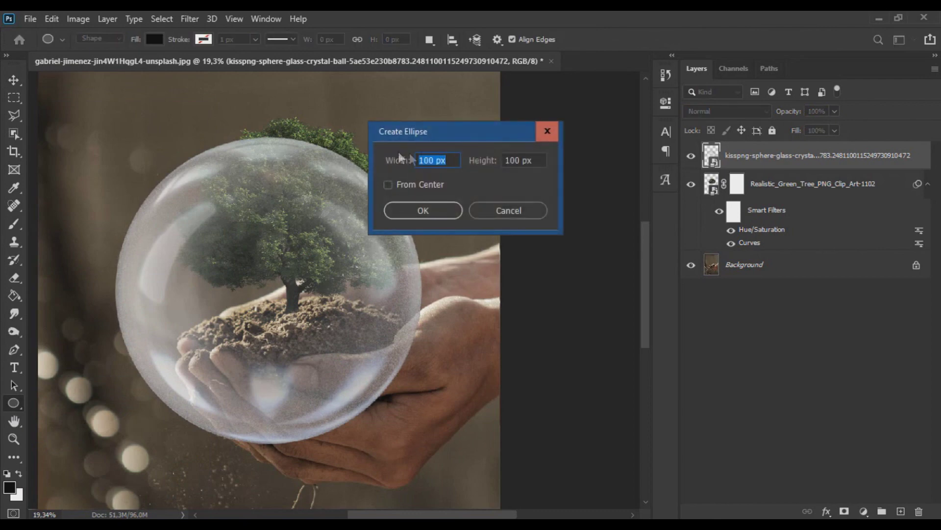
{"action": "left_click", "coordinate": [456, 211]}
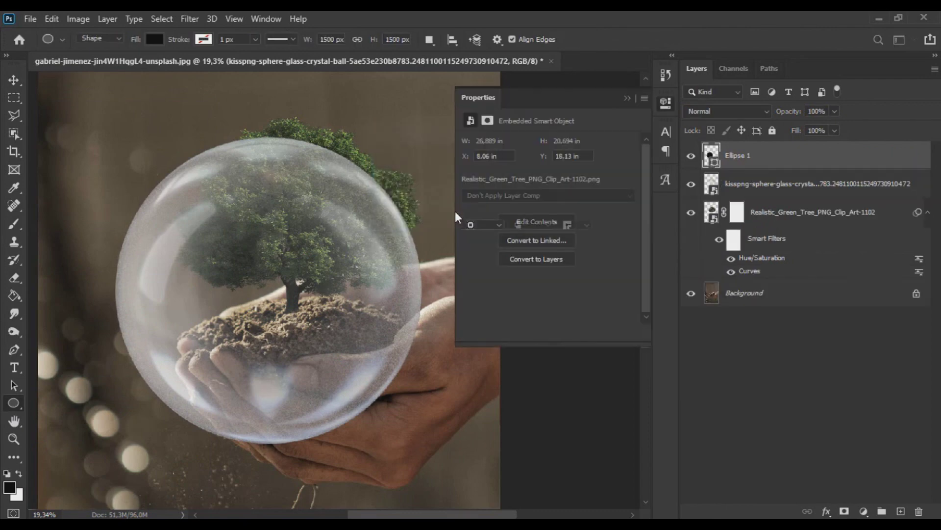
{"action": "left_click", "coordinate": [629, 97]}
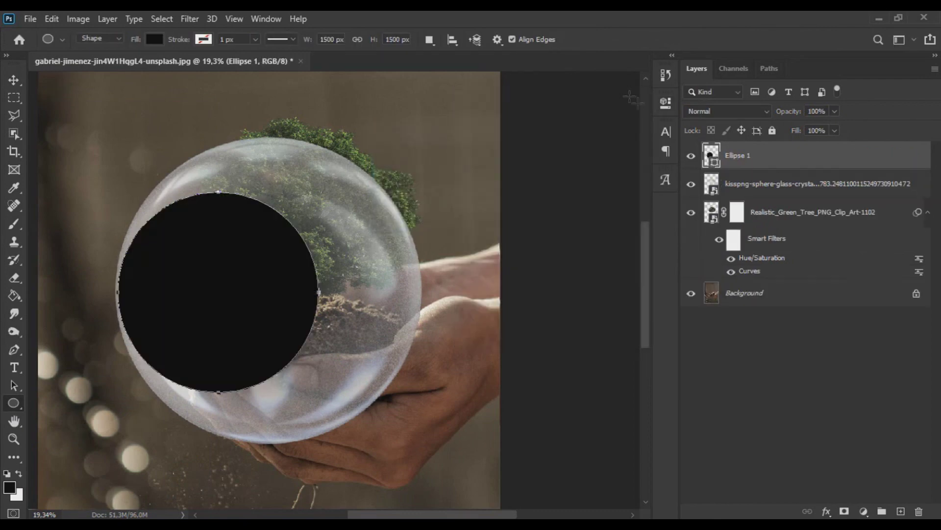
Align the circle's centre with the glass sphere and scale it to 149.60% so it nearly covers the sphere.
{"action": "left_click", "coordinate": [783, 191], "text": "shift"}
{"action": "key", "text": "v"}
{"action": "left_click", "coordinate": [315, 40]}
{"action": "left_click", "coordinate": [736, 156]}
{"action": "key", "text": "ctrl+t"}
{"action": "left_click_drag", "start_coordinate": [372, 194], "coordinate": [423, 145]}
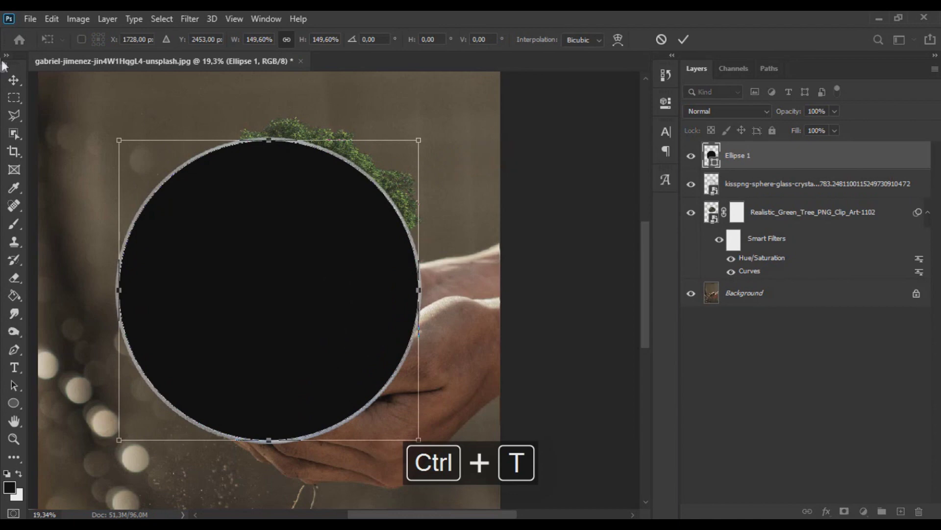
{"action": "key", "text": "Return"}
Load the circle's outline as a selection, hide the Ellipse 1 layer, and mask the glass sphere layer with that selection.
{"action": "left_click", "coordinate": [711, 155], "text": "ctrl"}
{"action": "left_click", "coordinate": [692, 155]}
{"action": "left_click", "coordinate": [752, 189]}
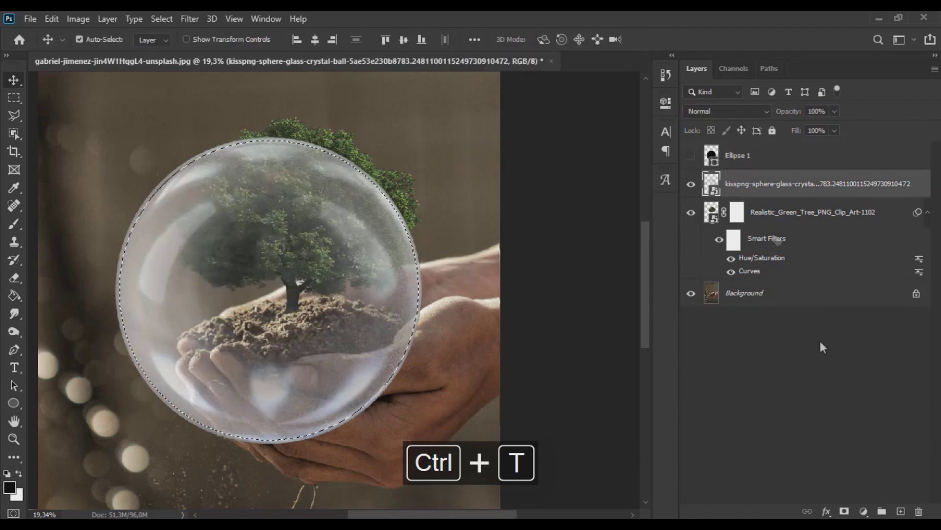
{"action": "left_click", "coordinate": [844, 511]}
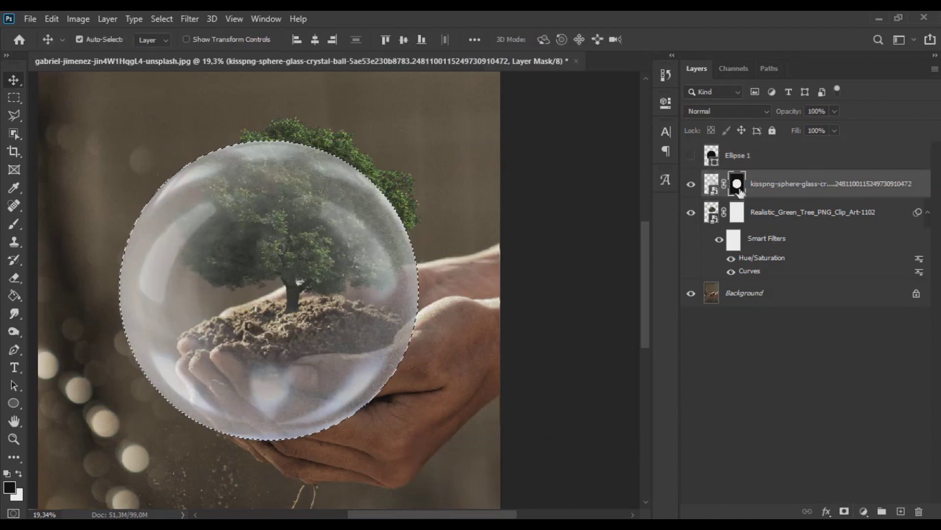
Soften the masked glass sphere with a Gaussian Blur and move it up and right so it encloses the whole tree.
{"action": "left_click", "coordinate": [712, 184]}
{"action": "left_click", "coordinate": [185, 20]}
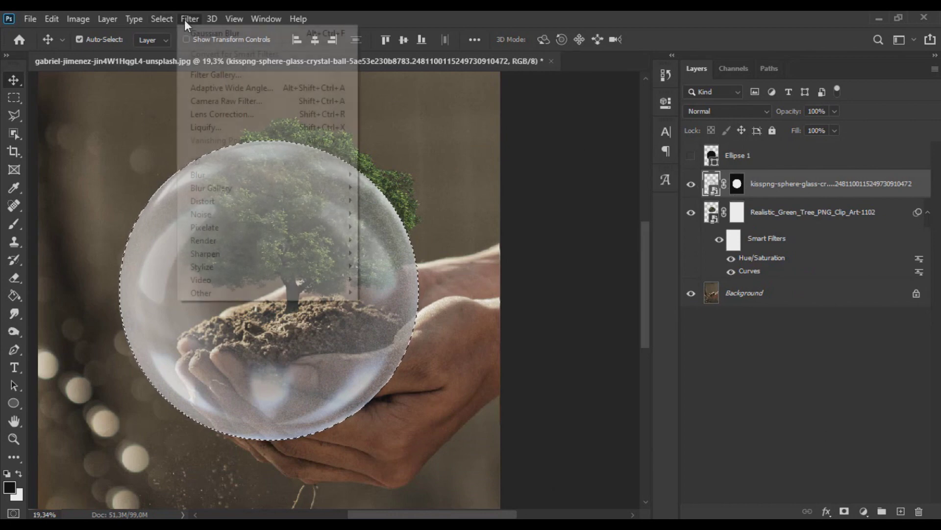
{"action": "mouse_move", "coordinate": [243, 172]}
{"action": "left_click", "coordinate": [387, 225]}
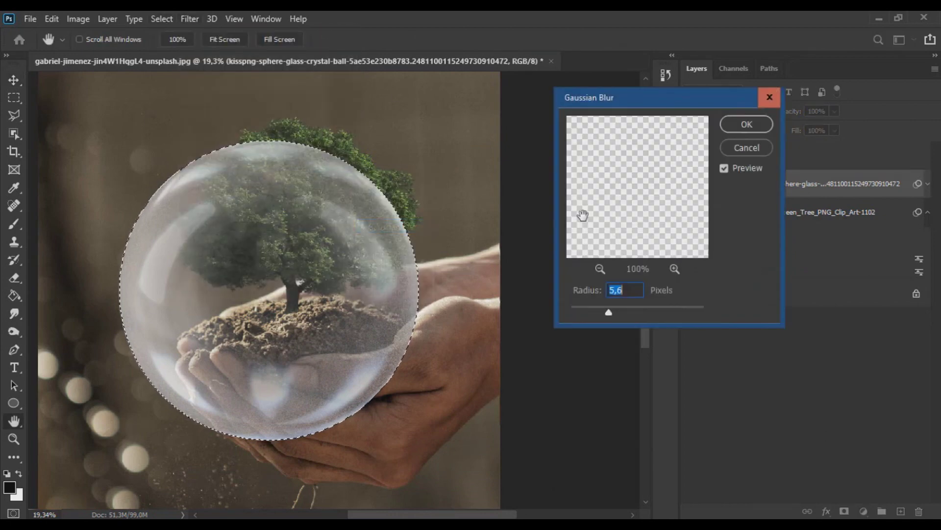
{"action": "mouse_move", "coordinate": [609, 310]}
{"action": "left_mouse_down"}
{"action": "mouse_move", "coordinate": [628, 307]}
{"action": "mouse_move", "coordinate": [613, 308]}
{"action": "left_mouse_up"}
{"action": "left_click", "coordinate": [746, 124]}
{"action": "left_click", "coordinate": [14, 78]}
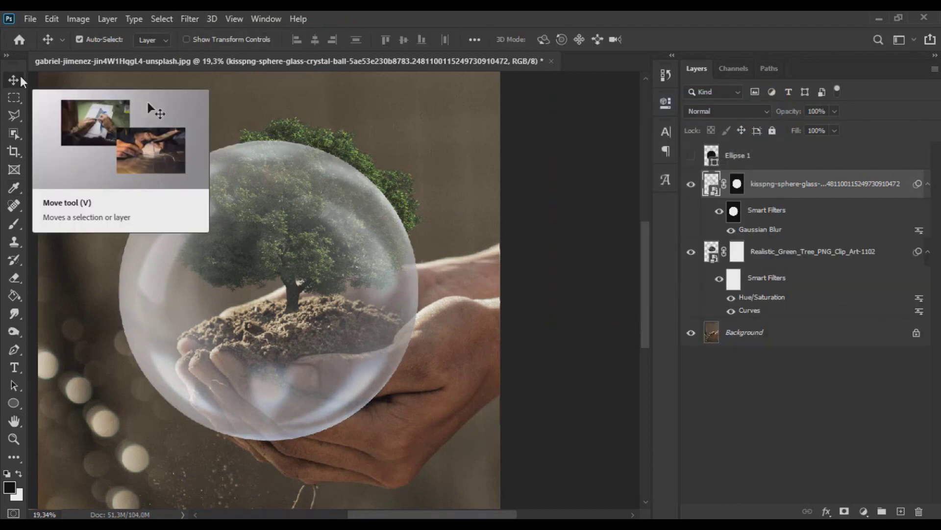
{"action": "left_click_drag", "start_coordinate": [250, 218], "coordinate": [278, 174]}
Apply a Curves adjustment to the glass sphere that pulls its shadows and midtones down, keeping the highlights bright.
{"action": "left_click", "coordinate": [78, 19]}
{"action": "mouse_move", "coordinate": [103, 55]}
{"action": "left_click", "coordinate": [233, 79]}
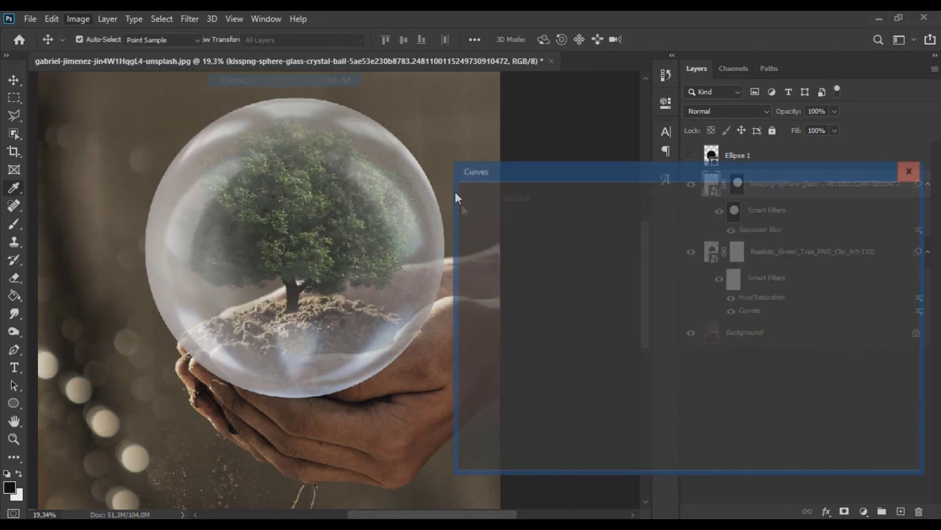
{"action": "left_click_drag", "start_coordinate": [618, 319], "coordinate": [645, 360]}
{"action": "left_click_drag", "start_coordinate": [675, 311], "coordinate": [671, 304]}
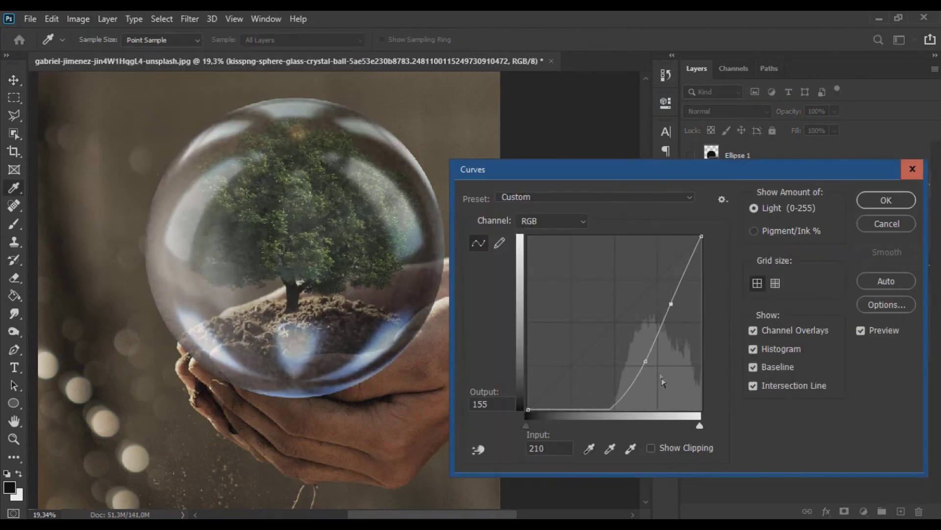
{"action": "left_click_drag", "start_coordinate": [645, 361], "coordinate": [632, 363]}
{"action": "left_click_drag", "start_coordinate": [578, 398], "coordinate": [560, 419]}
{"action": "left_click_drag", "start_coordinate": [629, 358], "coordinate": [648, 361]}
{"action": "left_click_drag", "start_coordinate": [618, 408], "coordinate": [617, 403]}
{"action": "left_click_drag", "start_coordinate": [686, 277], "coordinate": [688, 278]}
{"action": "left_click", "coordinate": [889, 198]}
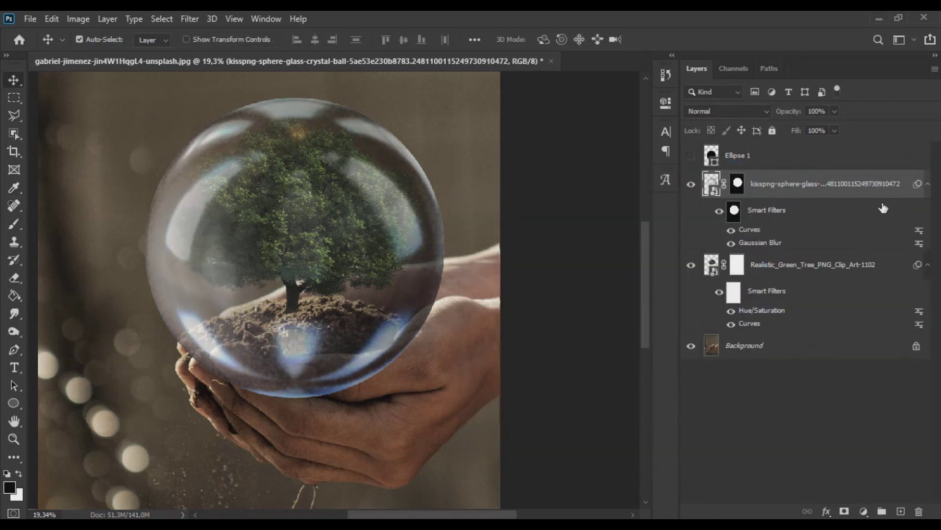
{"action": "key", "text": "ctrl+t"}
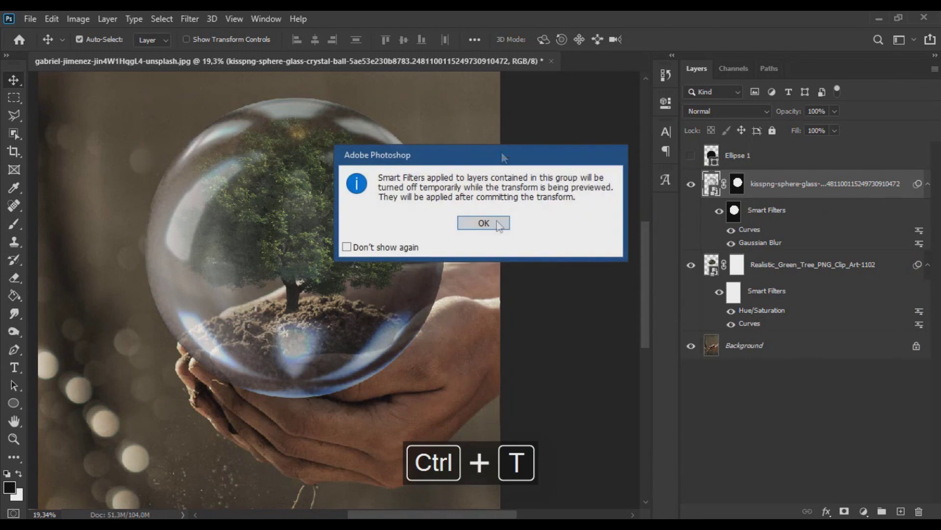
{"action": "left_click", "coordinate": [482, 220]}
{"action": "left_click_drag", "start_coordinate": [444, 392], "coordinate": [459, 402]}
{"action": "left_click_drag", "start_coordinate": [380, 360], "coordinate": [381, 351]}
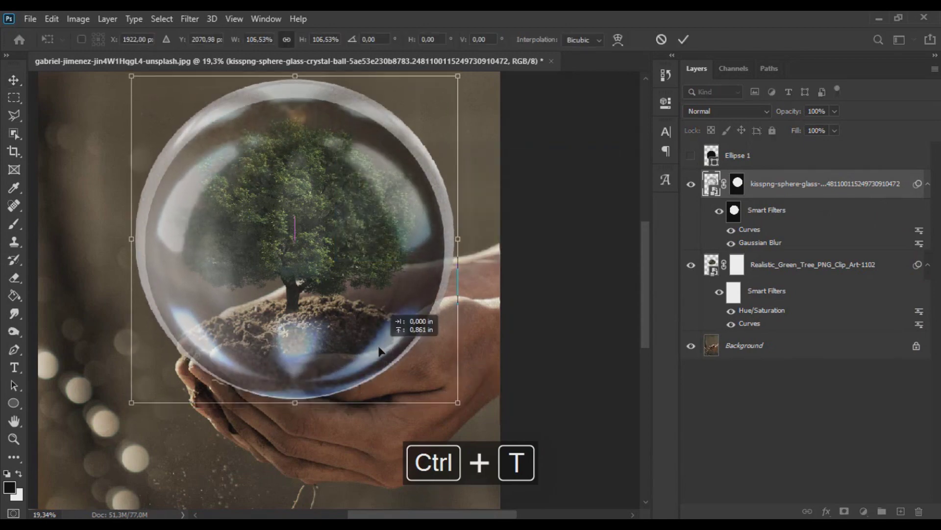
{"action": "left_click_drag", "start_coordinate": [460, 403], "coordinate": [463, 407]}
{"action": "left_click", "coordinate": [13, 79]}
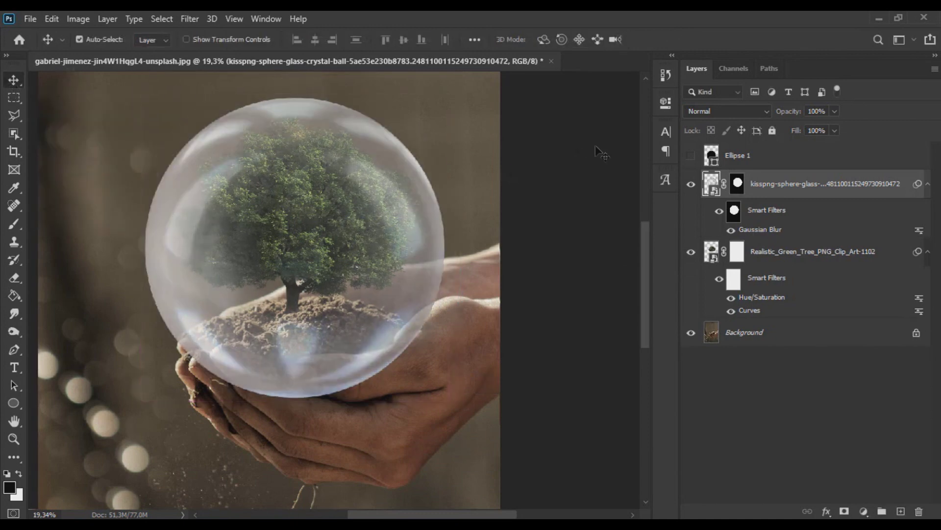
{"action": "left_click", "coordinate": [51, 19]}
{"action": "left_click", "coordinate": [79, 42]}
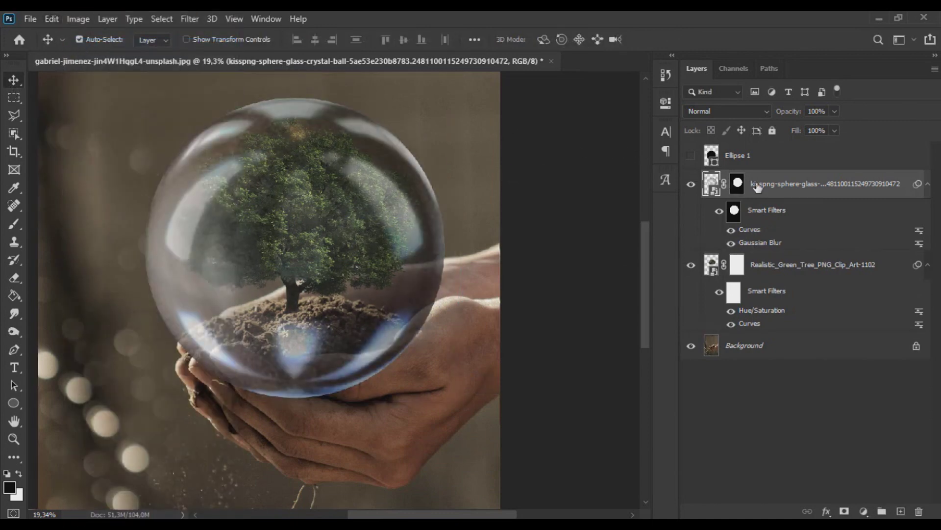
Rasterize the glass sphere layer and merge it with the hidden Ellipse 1 layer.
{"action": "right_click", "coordinate": [835, 183]}
{"action": "left_click", "coordinate": [775, 278]}
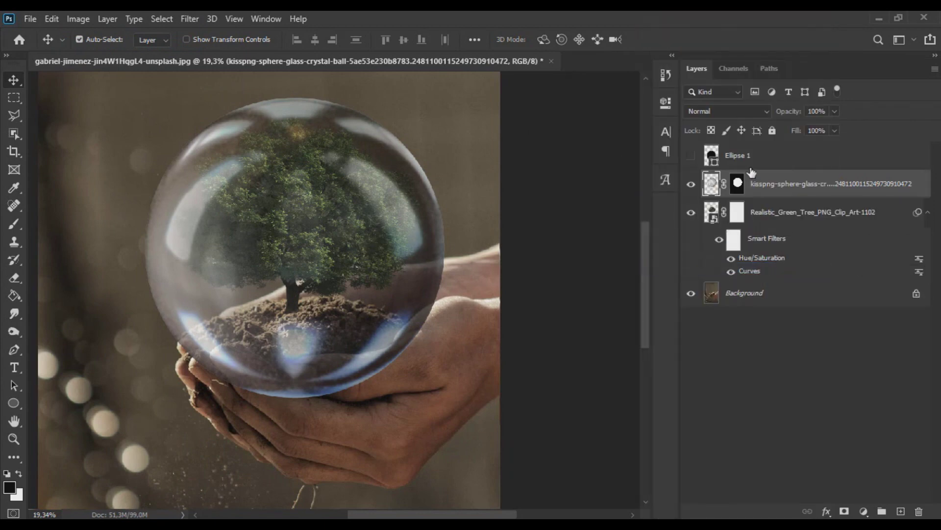
{"action": "left_click", "coordinate": [774, 169], "text": "ctrl"}
{"action": "key", "text": "ctrl+e"}
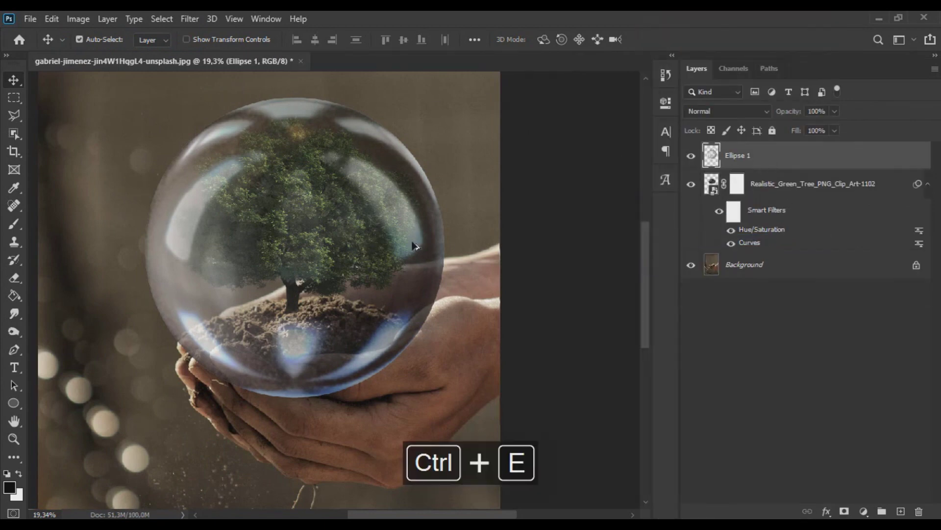
{"action": "scroll", "coordinate": [415, 282], "scroll_direction": "up", "scroll_amount": 3}
{"action": "scroll", "coordinate": [415, 282], "scroll_direction": "down", "scroll_amount": 3}
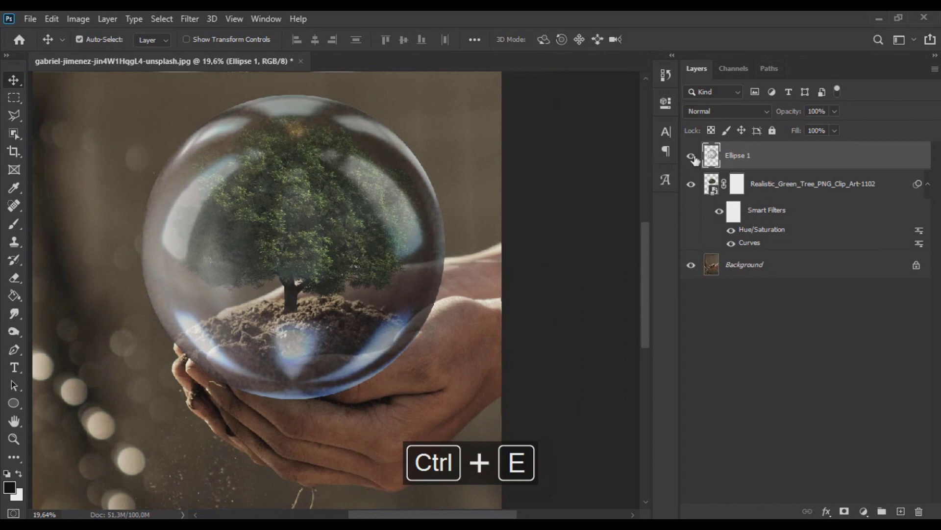
{"action": "left_click", "coordinate": [692, 156]}
{"action": "left_click", "coordinate": [692, 156]}
Enlarge the merged glass sphere slightly with Free Transform and nudge it up so it still rests in the hands.
{"action": "scroll", "coordinate": [438, 238], "scroll_direction": "up", "scroll_amount": 1}
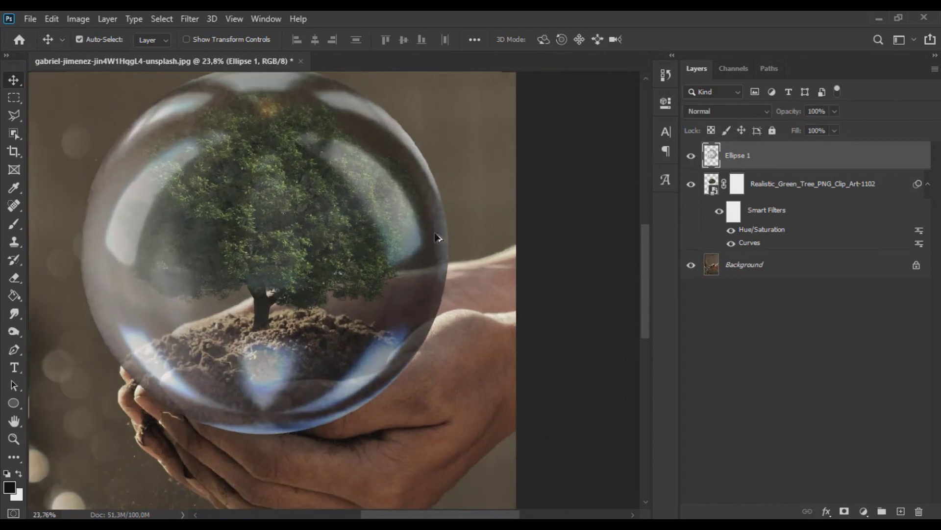
{"action": "key", "text": "ctrl+t"}
{"action": "left_click_drag", "start_coordinate": [450, 433], "coordinate": [460, 435]}
{"action": "left_click_drag", "start_coordinate": [391, 378], "coordinate": [391, 372]}
{"action": "left_click", "coordinate": [15, 82]}
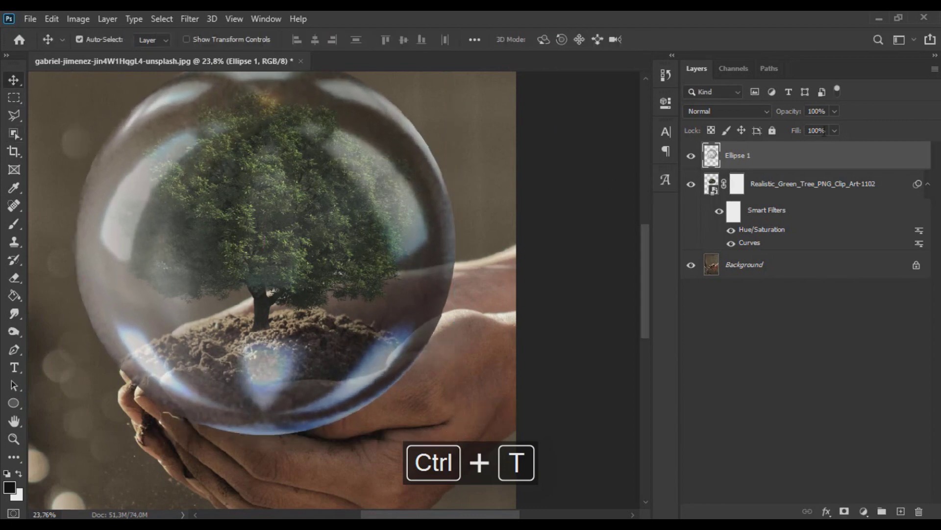
Lower the Ellipse 1 sphere layer's opacity to 41% and add a layer mask to it.
{"action": "left_click", "coordinate": [799, 128]}
{"action": "left_click", "coordinate": [845, 511]}
Mask the sphere off the thumb and adjoining palm by painting black with a 72 px brush at 100% opacity and flow.
{"action": "left_click", "coordinate": [14, 224]}
{"action": "scroll", "coordinate": [228, 385], "scroll_direction": "up", "scroll_amount": 5}
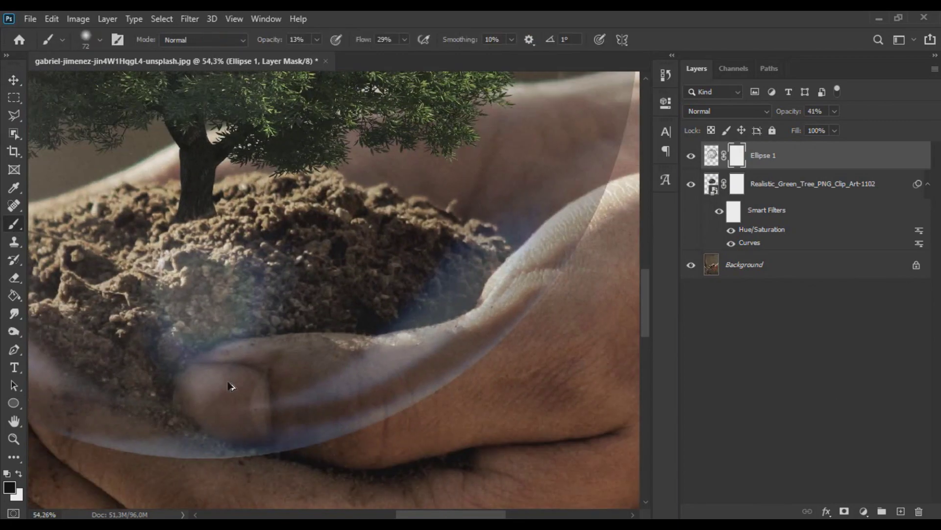
{"action": "left_click_drag", "start_coordinate": [406, 55], "coordinate": [408, 52]}
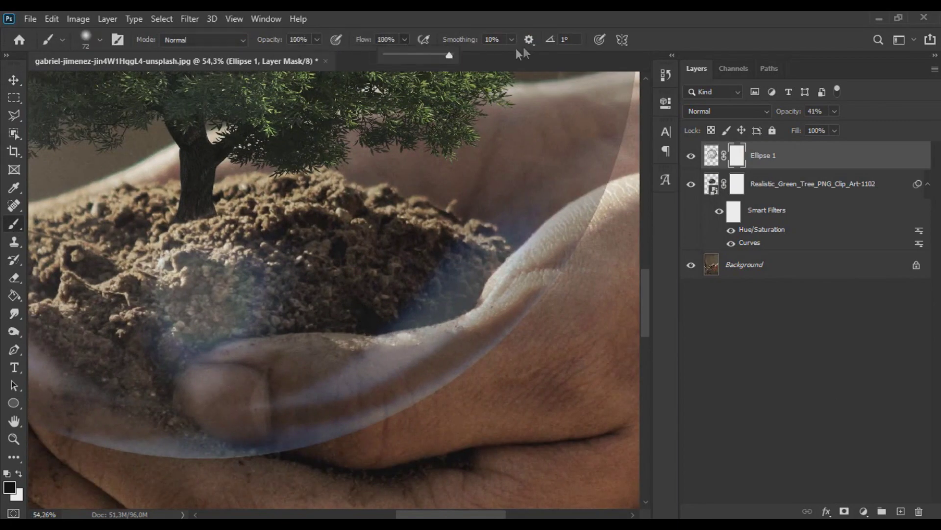
{"action": "left_click", "coordinate": [99, 40]}
{"action": "mouse_move", "coordinate": [490, 346]}
{"action": "left_mouse_down"}
{"action": "mouse_move", "coordinate": [315, 381]}
{"action": "mouse_move", "coordinate": [470, 362]}
{"action": "mouse_move", "coordinate": [356, 407]}
{"action": "left_mouse_up"}
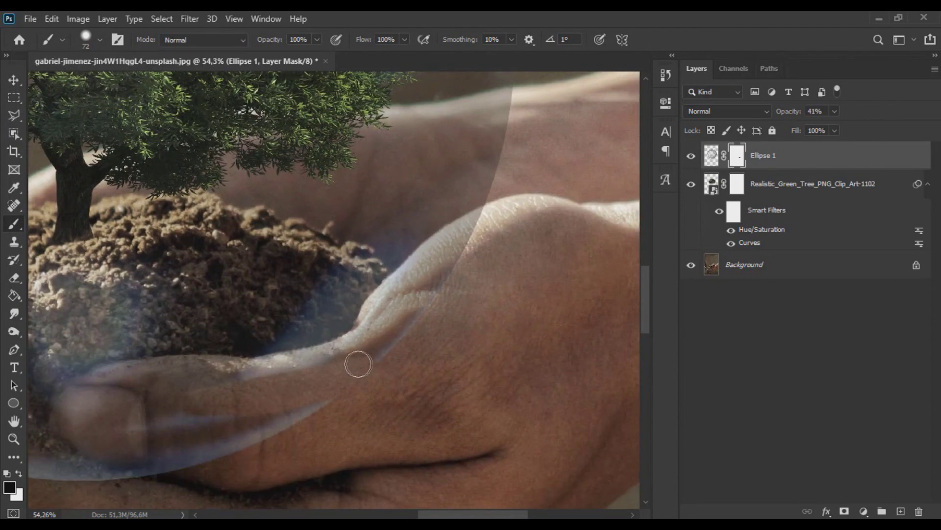
{"action": "mouse_move", "coordinate": [370, 324]}
{"action": "left_mouse_down"}
{"action": "mouse_move", "coordinate": [374, 311]}
{"action": "mouse_move", "coordinate": [315, 374]}
{"action": "left_mouse_up"}
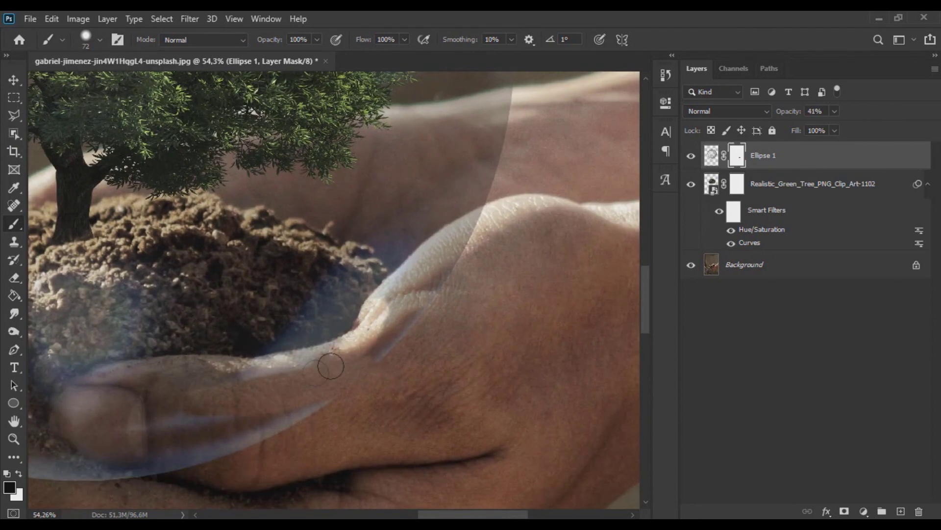
{"action": "mouse_move", "coordinate": [381, 306]}
{"action": "left_mouse_down"}
{"action": "mouse_move", "coordinate": [426, 257]}
{"action": "mouse_move", "coordinate": [486, 215]}
{"action": "mouse_move", "coordinate": [491, 226]}
{"action": "mouse_move", "coordinate": [443, 263]}
{"action": "left_mouse_up"}
{"action": "mouse_move", "coordinate": [353, 385]}
{"action": "left_mouse_down"}
{"action": "mouse_move", "coordinate": [485, 330]}
{"action": "mouse_move", "coordinate": [494, 293]}
{"action": "left_mouse_up"}
{"action": "mouse_move", "coordinate": [414, 317]}
{"action": "left_mouse_down"}
{"action": "mouse_move", "coordinate": [289, 355]}
{"action": "mouse_move", "coordinate": [219, 332]}
{"action": "mouse_move", "coordinate": [204, 312]}
{"action": "left_mouse_up"}
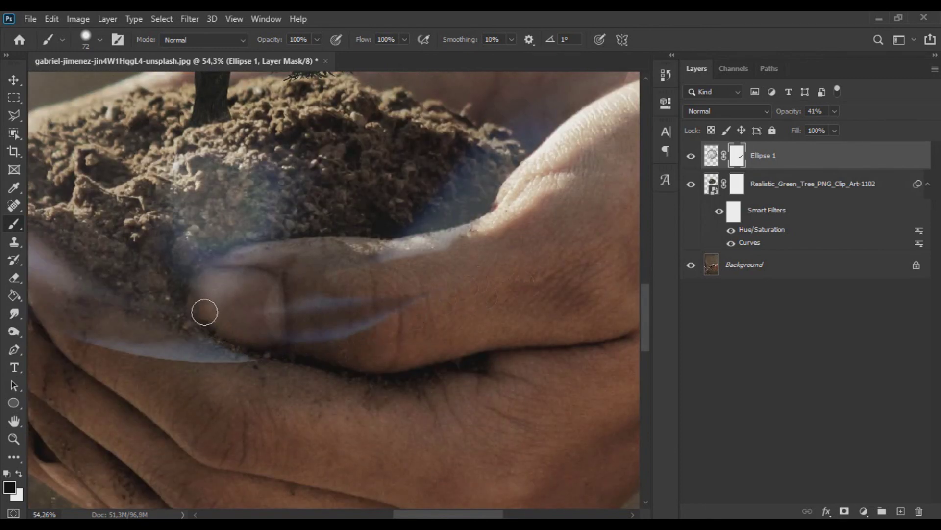
{"action": "mouse_move", "coordinate": [217, 277]}
{"action": "left_mouse_down"}
{"action": "mouse_move", "coordinate": [239, 261]}
{"action": "mouse_move", "coordinate": [426, 249]}
{"action": "mouse_move", "coordinate": [510, 221]}
{"action": "left_mouse_up"}
{"action": "mouse_move", "coordinate": [388, 321]}
{"action": "left_mouse_down"}
{"action": "mouse_move", "coordinate": [321, 335]}
{"action": "mouse_move", "coordinate": [297, 307]}
{"action": "mouse_move", "coordinate": [388, 261]}
{"action": "left_mouse_up"}
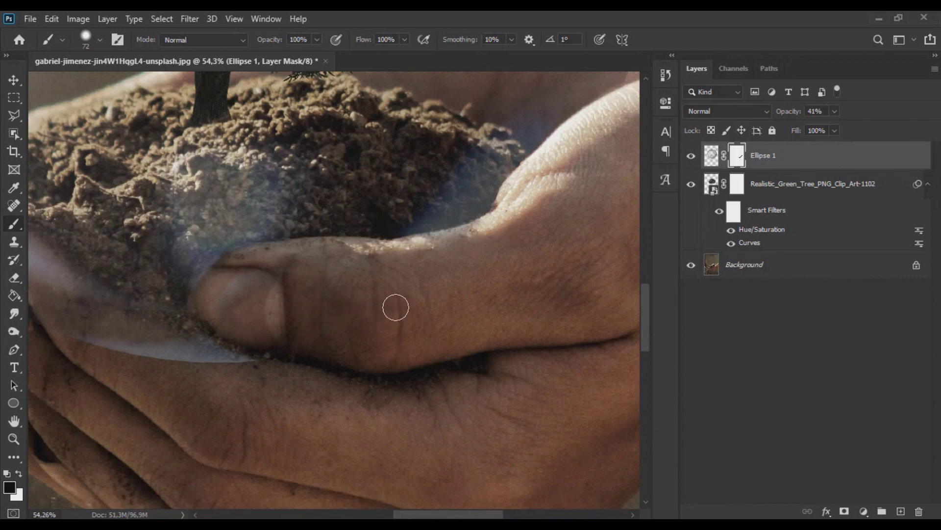
{"action": "left_click_drag", "start_coordinate": [283, 312], "coordinate": [280, 269]}
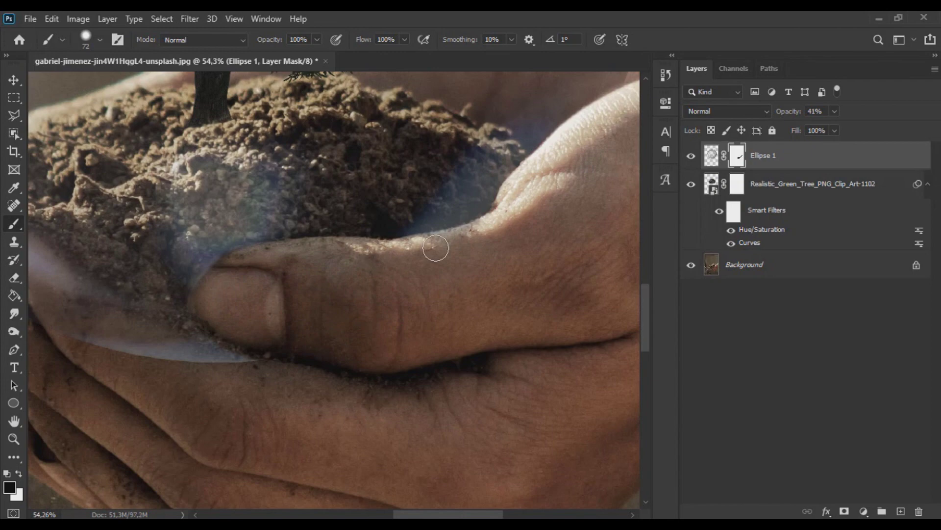
Set the Ellipse 1 sphere layer's opacity to 100%.
{"action": "left_click", "coordinate": [712, 156]}
{"action": "left_click", "coordinate": [835, 111]}
{"action": "scroll", "coordinate": [402, 301], "scroll_direction": "down", "scroll_amount": 10}
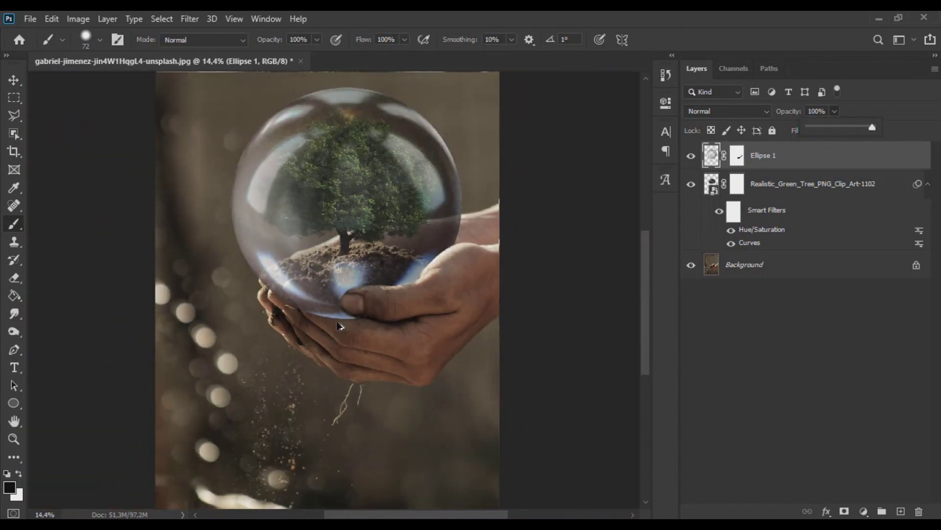
{"action": "scroll", "coordinate": [340, 325], "scroll_direction": "up", "scroll_amount": 5}
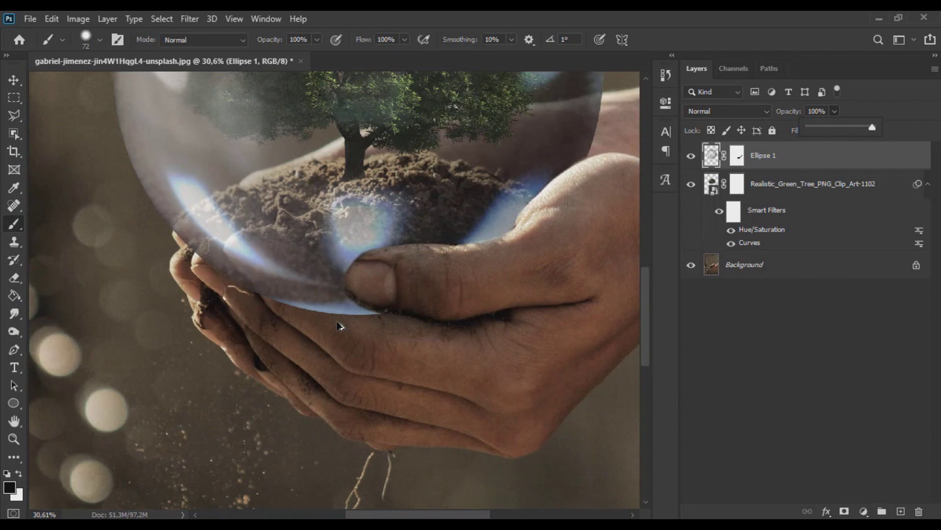
{"action": "scroll", "coordinate": [340, 326], "scroll_direction": "up", "scroll_amount": 1}
Paint black on the sphere's layer mask over the fingertips and along the finger edge up to the thumb.
{"action": "left_click", "coordinate": [741, 156]}
{"action": "scroll", "coordinate": [216, 265], "scroll_direction": "up", "scroll_amount": 5}
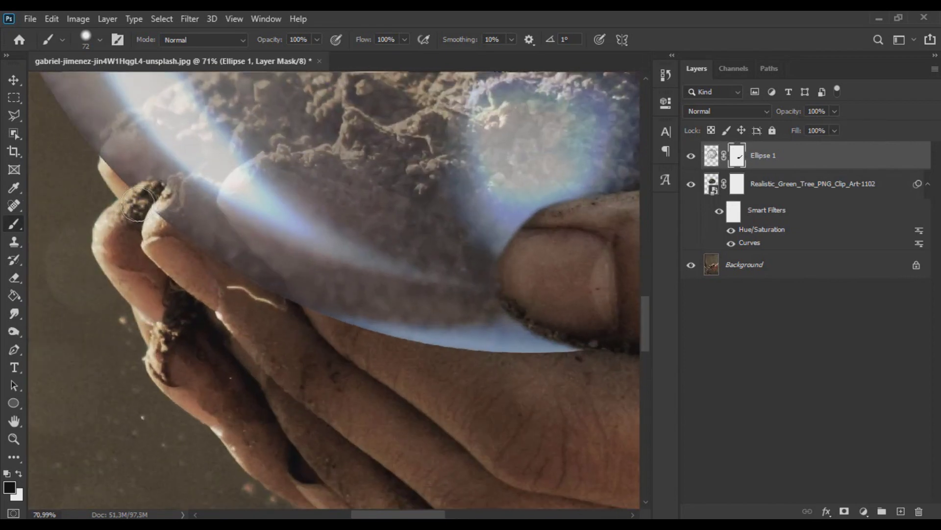
{"action": "scroll", "coordinate": [136, 204], "scroll_direction": "up", "scroll_amount": 3}
{"action": "mouse_move", "coordinate": [183, 193]}
{"action": "left_mouse_down"}
{"action": "mouse_move", "coordinate": [207, 200]}
{"action": "mouse_move", "coordinate": [165, 223]}
{"action": "mouse_move", "coordinate": [220, 244]}
{"action": "mouse_move", "coordinate": [214, 197]}
{"action": "mouse_move", "coordinate": [218, 182]}
{"action": "mouse_move", "coordinate": [233, 192]}
{"action": "mouse_move", "coordinate": [243, 301]}
{"action": "mouse_move", "coordinate": [208, 216]}
{"action": "mouse_move", "coordinate": [346, 344]}
{"action": "mouse_move", "coordinate": [355, 301]}
{"action": "mouse_move", "coordinate": [271, 200]}
{"action": "mouse_move", "coordinate": [292, 169]}
{"action": "mouse_move", "coordinate": [351, 289]}
{"action": "mouse_move", "coordinate": [478, 385]}
{"action": "left_mouse_up"}
{"action": "scroll", "coordinate": [389, 336], "scroll_direction": "down", "scroll_amount": 4}
{"action": "left_click_drag", "start_coordinate": [394, 375], "coordinate": [350, 368]}
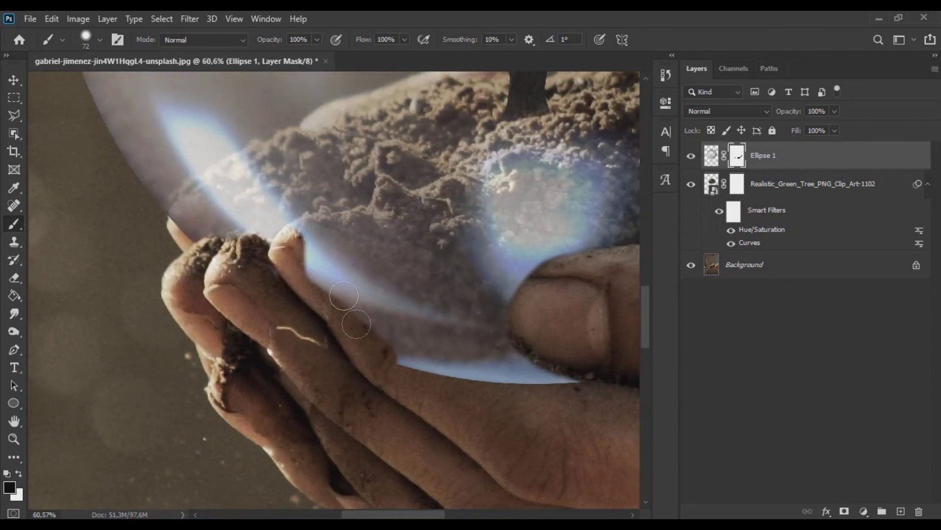
{"action": "mouse_move", "coordinate": [301, 255]}
{"action": "left_mouse_down"}
{"action": "mouse_move", "coordinate": [350, 300]}
{"action": "mouse_move", "coordinate": [579, 375]}
{"action": "mouse_move", "coordinate": [387, 374]}
{"action": "mouse_move", "coordinate": [537, 364]}
{"action": "mouse_move", "coordinate": [378, 317]}
{"action": "left_mouse_up"}
{"action": "mouse_move", "coordinate": [295, 236]}
{"action": "left_mouse_down"}
{"action": "mouse_move", "coordinate": [315, 236]}
{"action": "mouse_move", "coordinate": [349, 260]}
{"action": "mouse_move", "coordinate": [333, 264]}
{"action": "mouse_move", "coordinate": [398, 294]}
{"action": "mouse_move", "coordinate": [381, 291]}
{"action": "mouse_move", "coordinate": [553, 361]}
{"action": "left_mouse_up"}
{"action": "key", "text": "ctrl+0"}
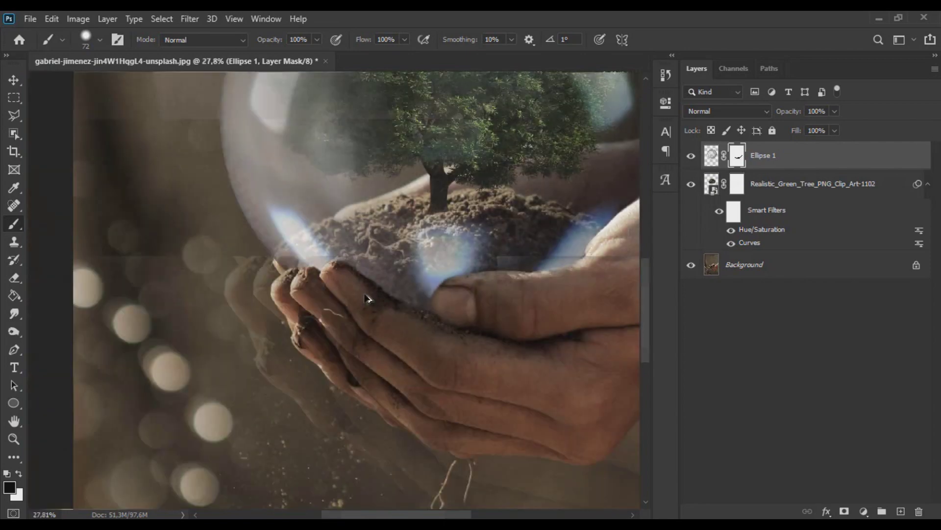
Refine the sphere's mask around the fingertips and thumb with a soft 72 px brush at 19% hardness.
{"action": "scroll", "coordinate": [436, 314], "scroll_direction": "up", "scroll_amount": 4}
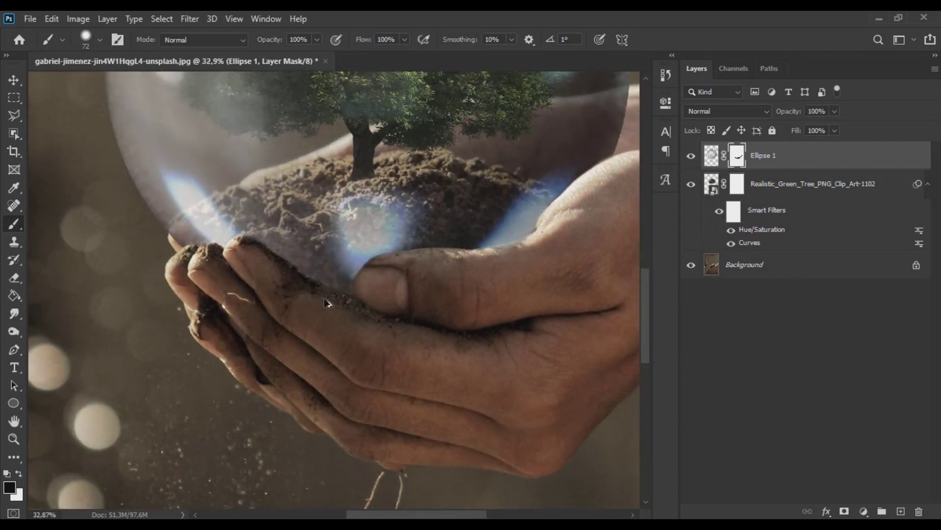
{"action": "scroll", "coordinate": [550, 224], "scroll_direction": "up", "scroll_amount": 1}
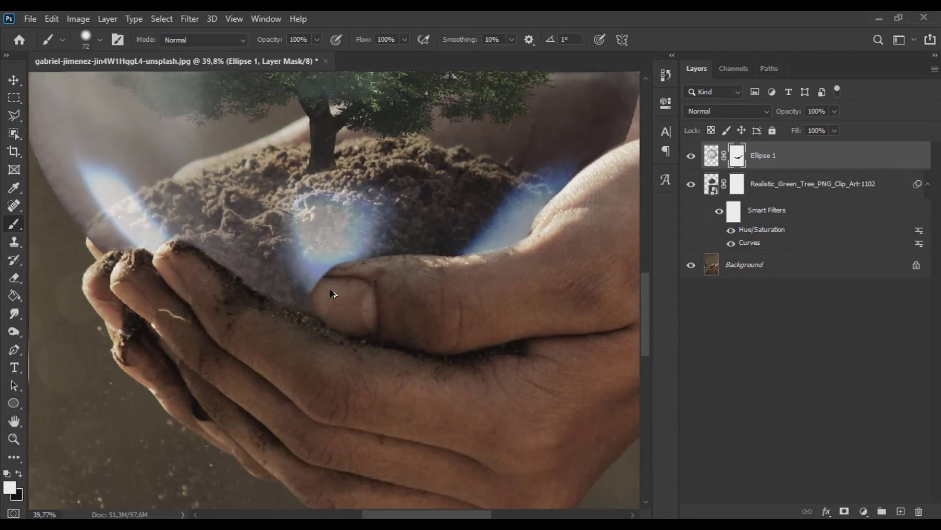
{"action": "scroll", "coordinate": [332, 294], "scroll_direction": "up", "scroll_amount": 2}
{"action": "left_click", "coordinate": [100, 39]}
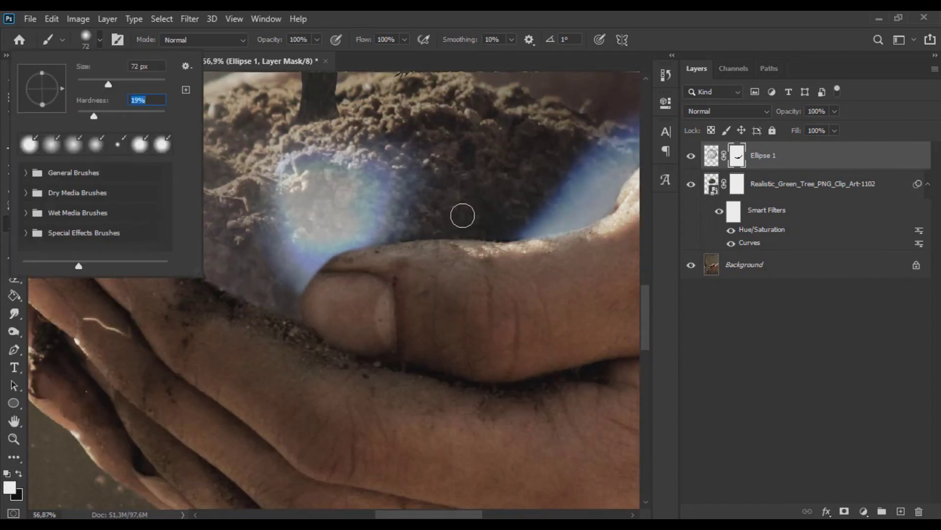
{"action": "key", "text": "Return"}
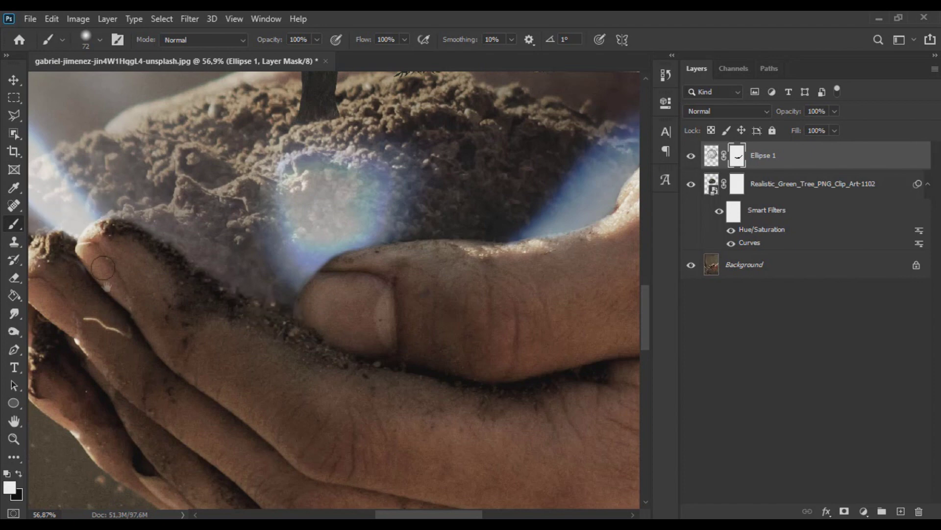
{"action": "left_click_drag", "start_coordinate": [106, 284], "coordinate": [222, 299]}
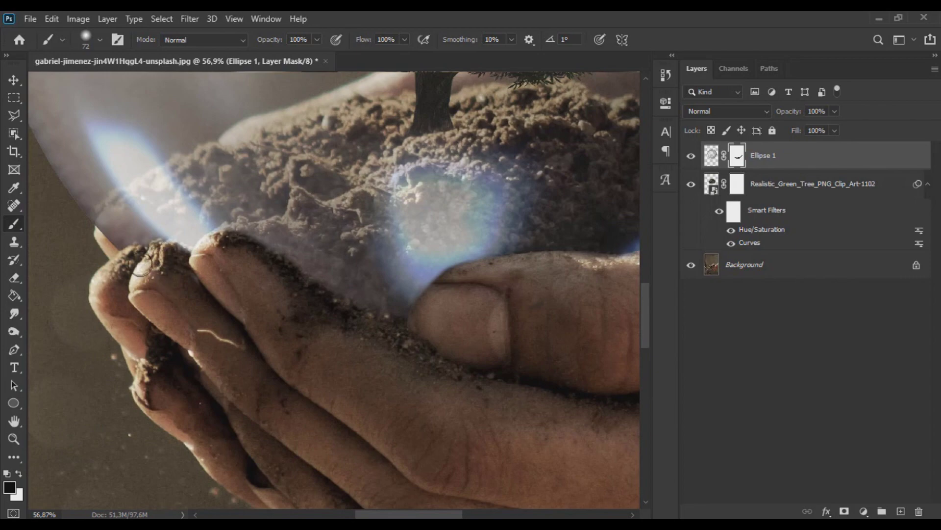
Touch up the sphere's layer mask along the base of the thumb with a white 30 px brush.
{"action": "scroll", "coordinate": [191, 302], "scroll_direction": "down", "scroll_amount": 7}
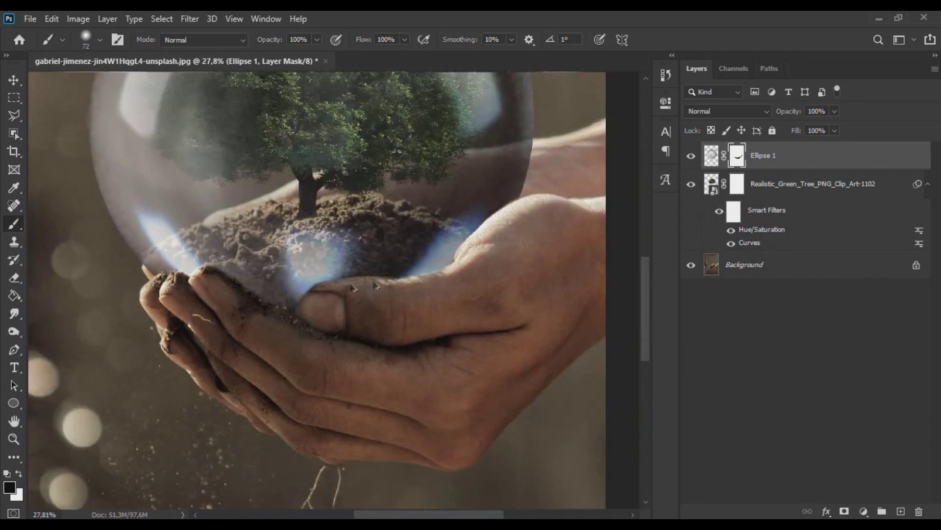
{"action": "scroll", "coordinate": [498, 248], "scroll_direction": "up", "scroll_amount": 11}
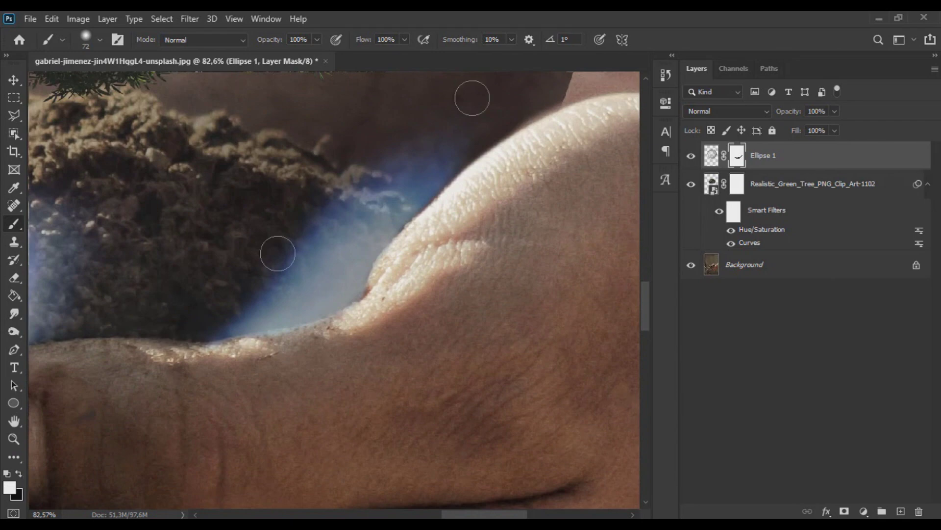
{"action": "left_click_drag", "start_coordinate": [567, 158], "coordinate": [556, 157]}
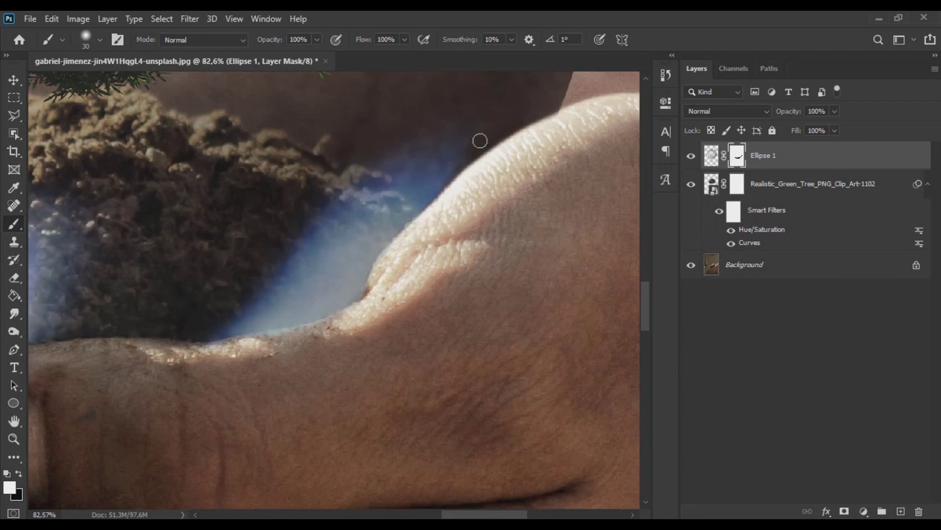
{"action": "scroll", "coordinate": [273, 292], "scroll_direction": "down", "scroll_amount": 10}
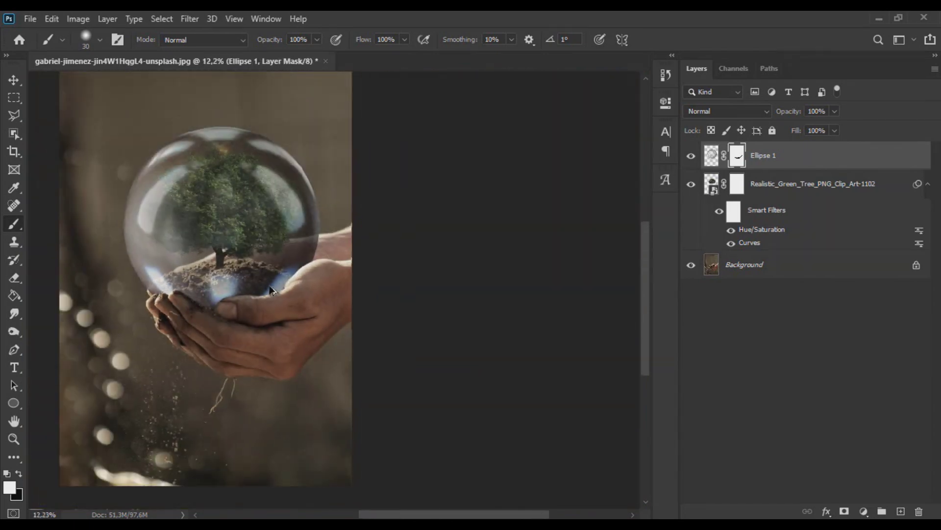
{"action": "left_click", "coordinate": [15, 84]}
{"action": "scroll", "coordinate": [407, 285], "scroll_direction": "down", "scroll_amount": 3}
{"action": "scroll", "coordinate": [407, 284], "scroll_direction": "up", "scroll_amount": 5}
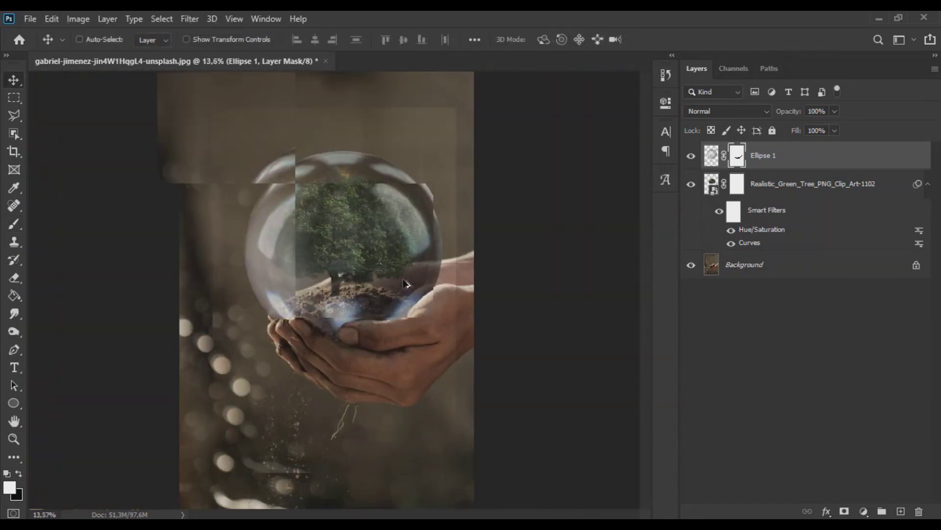
{"action": "scroll", "coordinate": [407, 284], "scroll_direction": "up", "scroll_amount": 2}
{"action": "left_click", "coordinate": [715, 158]}
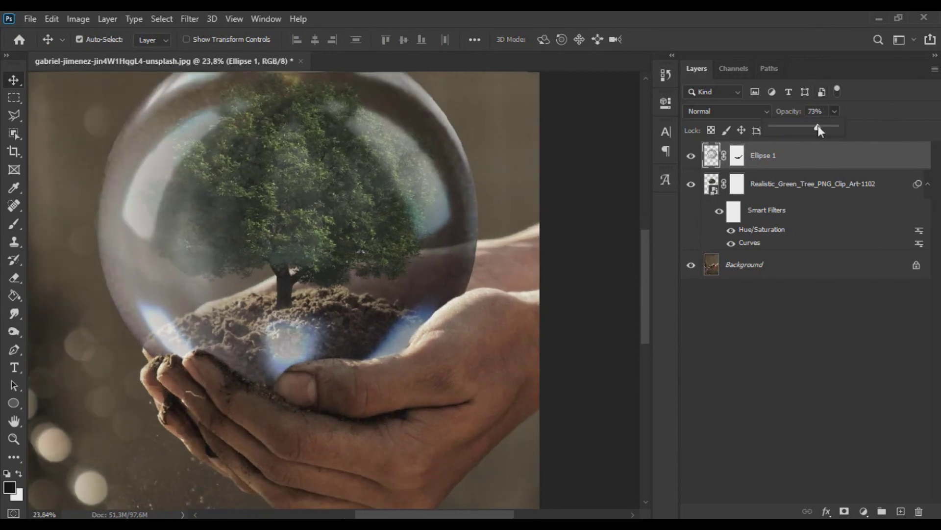
{"action": "left_click_drag", "start_coordinate": [830, 128], "coordinate": [840, 128]}
{"action": "left_click", "coordinate": [738, 162]}
{"action": "left_click", "coordinate": [739, 163], "text": "ctrl"}
{"action": "left_click", "coordinate": [771, 162]}
{"action": "key", "text": "ctrl+d"}
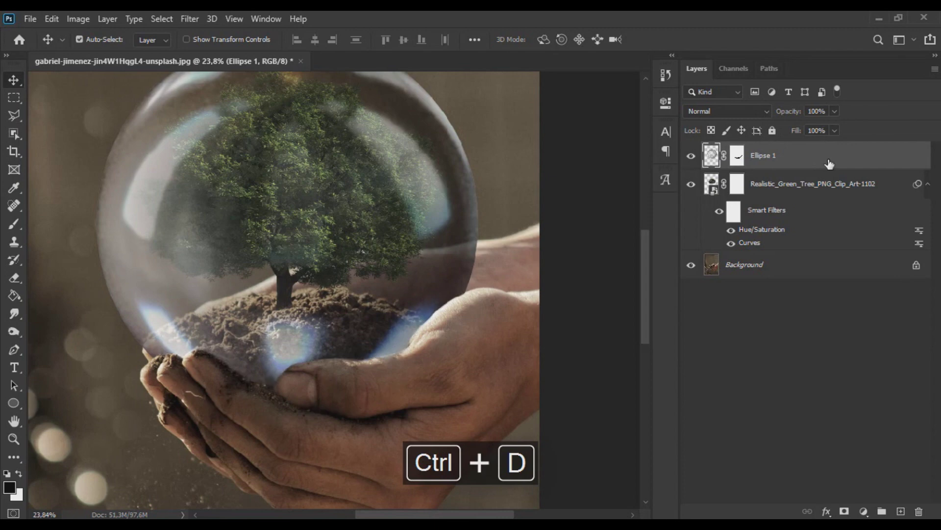
Paint black on the Ellipse 1 mask over the tree with a soft 1398 px brush at 49% opacity and 39% flow.
{"action": "left_click", "coordinate": [739, 163]}
{"action": "left_click", "coordinate": [15, 223]}
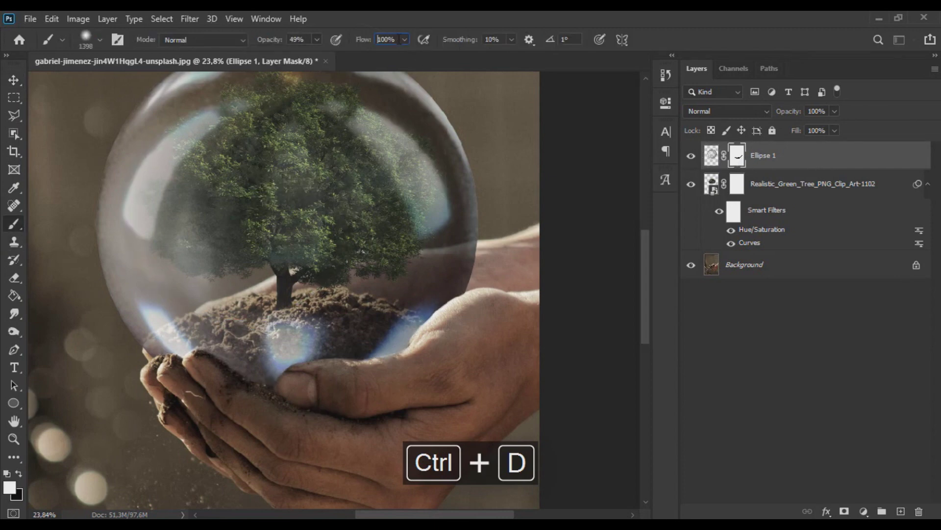
{"action": "type", "text": "39"}
{"action": "left_click", "coordinate": [101, 41]}
{"action": "left_click_drag", "start_coordinate": [93, 117], "coordinate": [77, 118]}
{"action": "left_click", "coordinate": [286, 222]}
{"action": "left_click", "coordinate": [19, 472]}
{"action": "left_click_drag", "start_coordinate": [307, 202], "coordinate": [278, 203]}
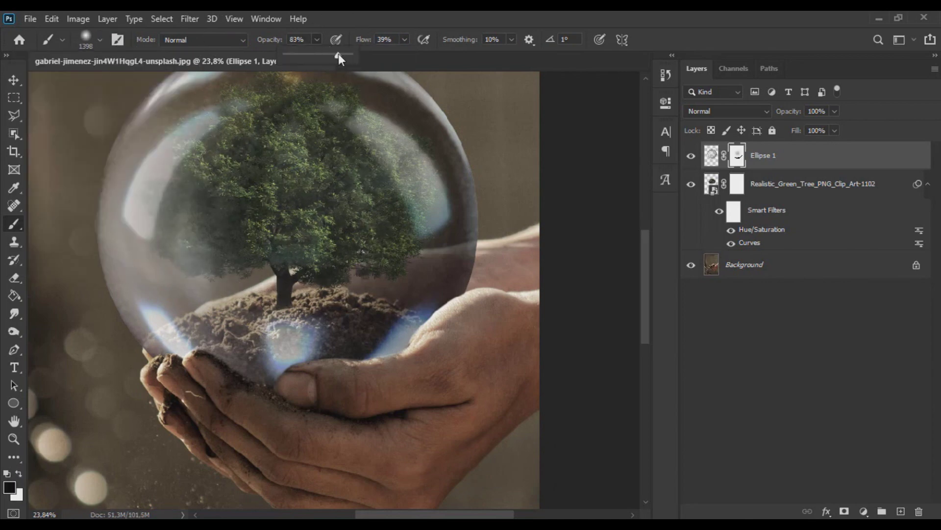
Fade the glass further over the tree's crown by painting the mask at 83% opacity, raising the brush flow to 56%.
{"action": "left_click", "coordinate": [255, 202]}
{"action": "left_click", "coordinate": [404, 41]}
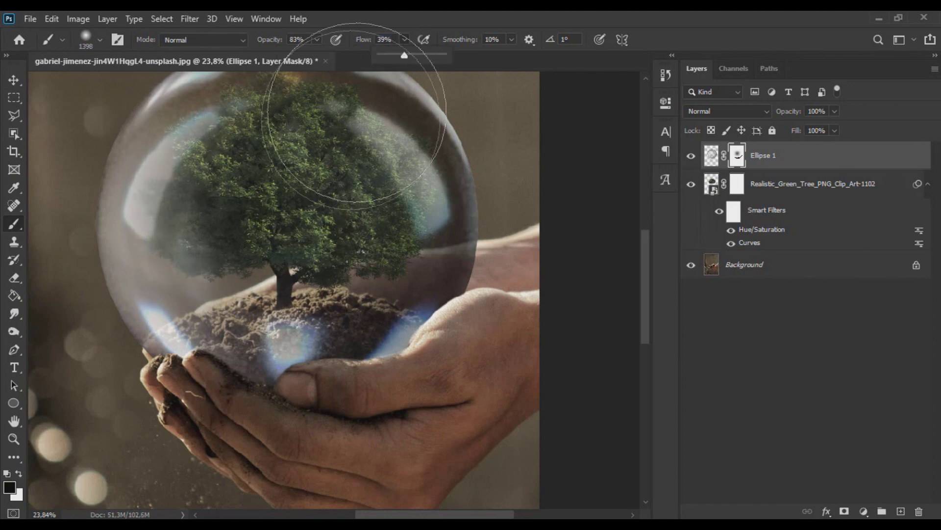
{"action": "left_click_drag", "start_coordinate": [405, 57], "coordinate": [417, 57]}
{"action": "left_click", "coordinate": [250, 244]}
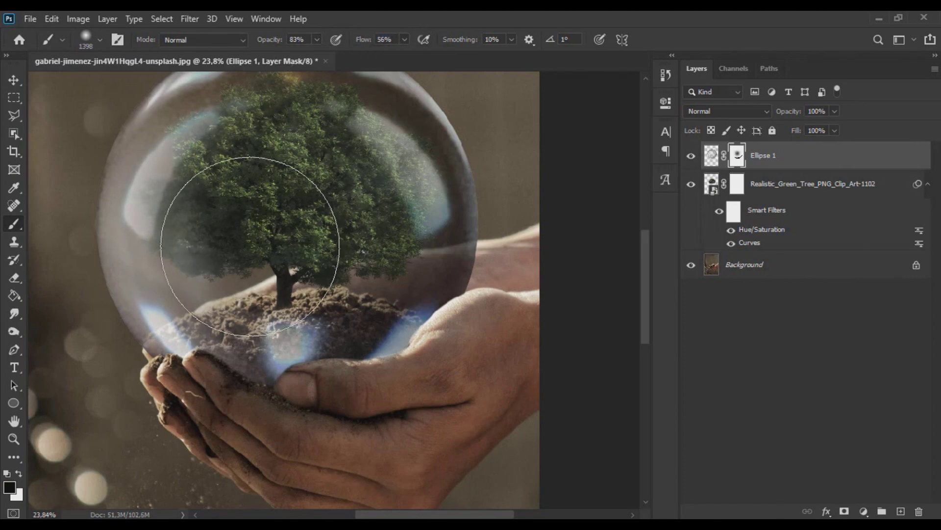
{"action": "scroll", "coordinate": [249, 243], "scroll_direction": "down", "scroll_amount": 6}
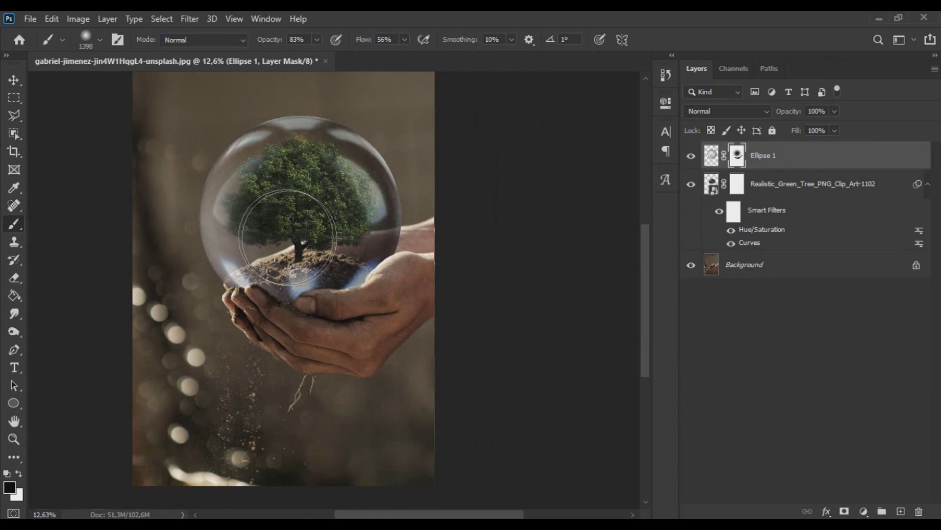
{"action": "mouse_move", "coordinate": [288, 237]}
{"action": "left_mouse_down"}
{"action": "mouse_move", "coordinate": [275, 186]}
{"action": "mouse_move", "coordinate": [296, 243]}
{"action": "mouse_move", "coordinate": [326, 198]}
{"action": "left_mouse_up"}
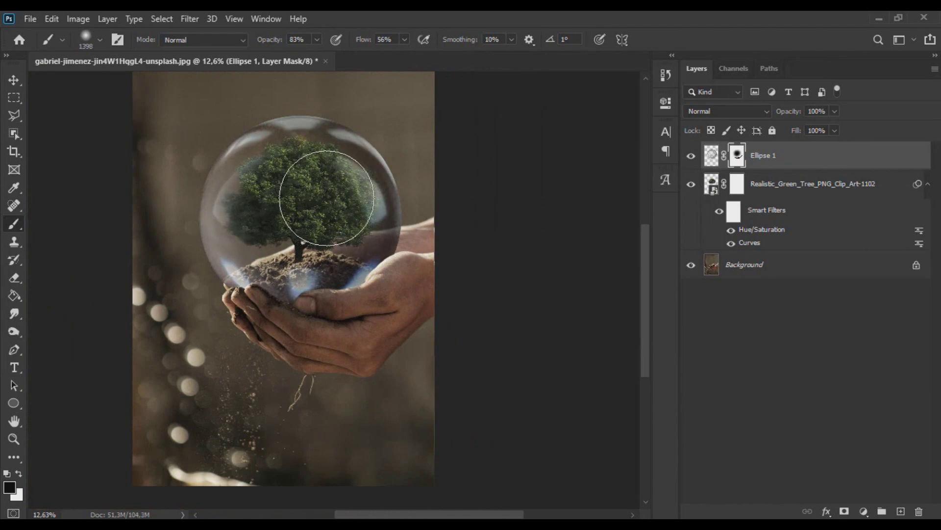
Mask out more of the glass reflections in front of the tree with a 2122 px black brush.
{"action": "scroll", "coordinate": [287, 202], "scroll_direction": "up", "scroll_amount": 7}
{"action": "mouse_move", "coordinate": [282, 221]}
{"action": "left_mouse_down"}
{"action": "mouse_move", "coordinate": [322, 223]}
{"action": "mouse_move", "coordinate": [316, 208]}
{"action": "mouse_move", "coordinate": [326, 204]}
{"action": "mouse_move", "coordinate": [304, 201]}
{"action": "left_mouse_up"}
{"action": "scroll", "coordinate": [315, 205], "scroll_direction": "down", "scroll_amount": 4}
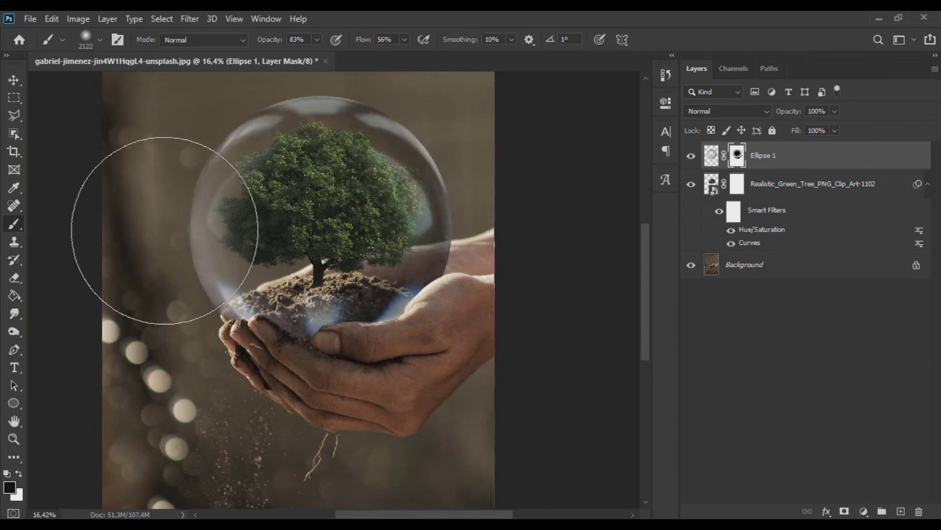
{"action": "scroll", "coordinate": [308, 206], "scroll_direction": "down", "scroll_amount": 2}
{"action": "scroll", "coordinate": [263, 311], "scroll_direction": "up", "scroll_amount": 6}
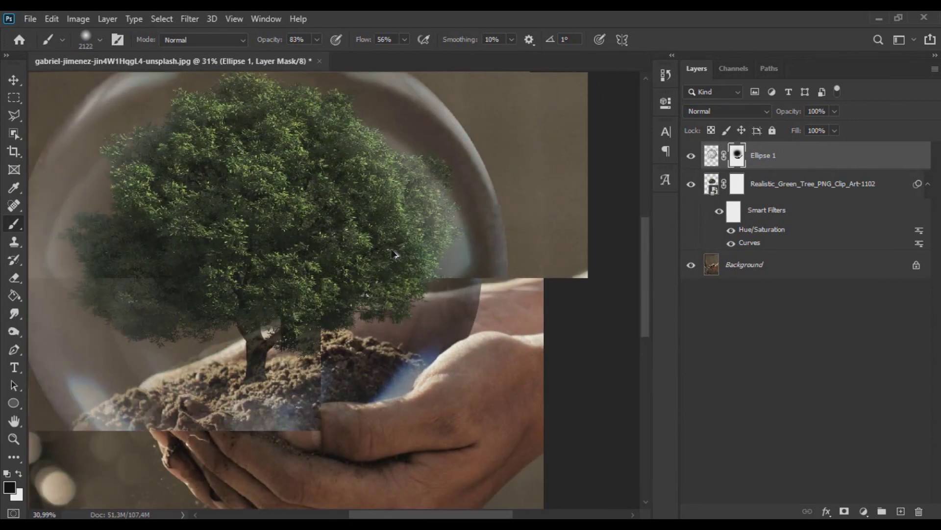
{"action": "scroll", "coordinate": [263, 310], "scroll_direction": "down", "scroll_amount": 5}
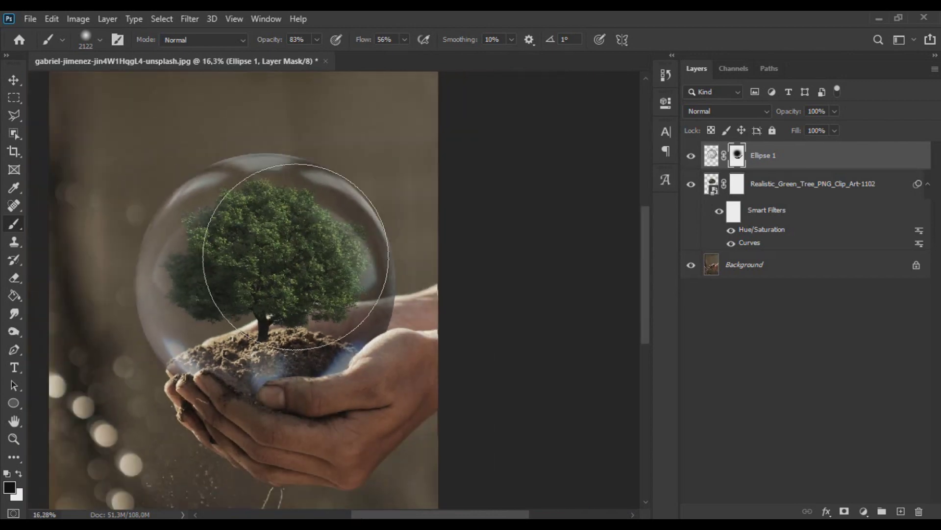
Restore the glass reflections on both sides of the tree by painting white on the mask with a 669 px brush at 42% opacity.
{"action": "scroll", "coordinate": [319, 227], "scroll_direction": "up", "scroll_amount": 2}
{"action": "key", "text": "x"}
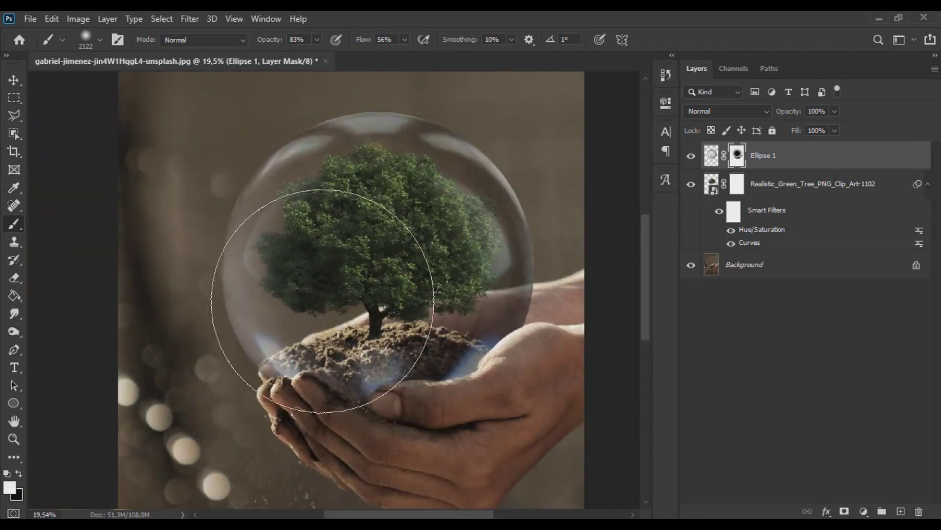
{"action": "left_click", "coordinate": [292, 54]}
{"action": "mouse_move", "coordinate": [333, 191]}
{"action": "left_mouse_down"}
{"action": "mouse_move", "coordinate": [260, 190]}
{"action": "mouse_move", "coordinate": [268, 275]}
{"action": "left_mouse_up"}
{"action": "right_click", "coordinate": [288, 230]}
{"action": "left_click_drag", "start_coordinate": [295, 206], "coordinate": [281, 206]}
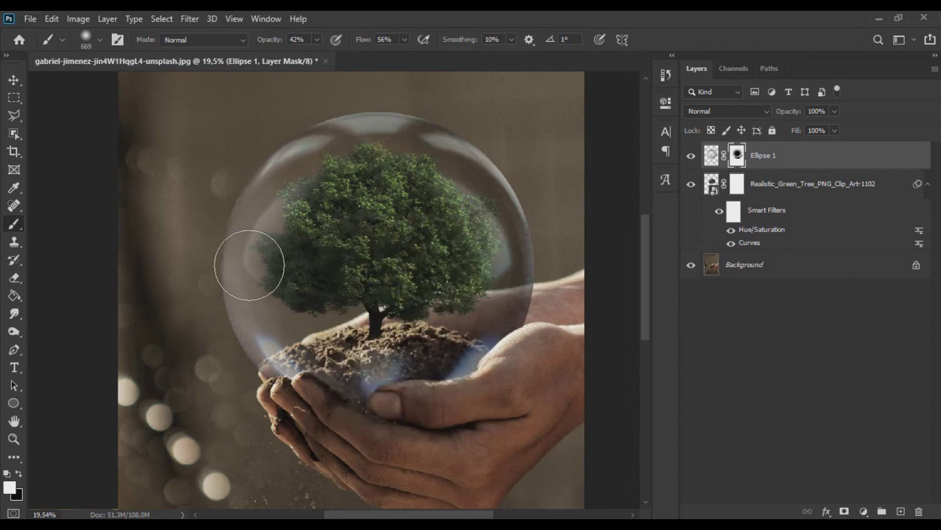
{"action": "left_click_drag", "start_coordinate": [467, 208], "coordinate": [491, 255]}
{"action": "scroll", "coordinate": [436, 289], "scroll_direction": "down", "scroll_amount": 2}
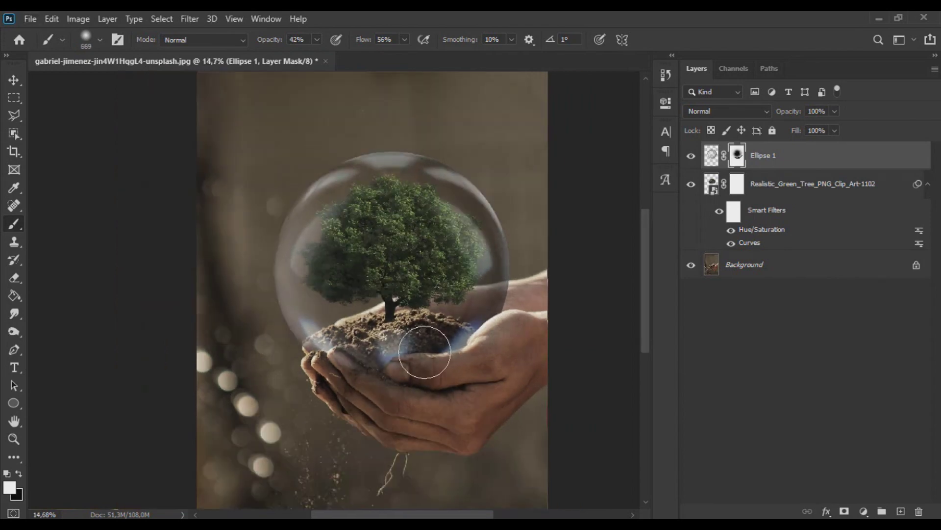
{"action": "scroll", "coordinate": [437, 294], "scroll_direction": "down", "scroll_amount": 3}
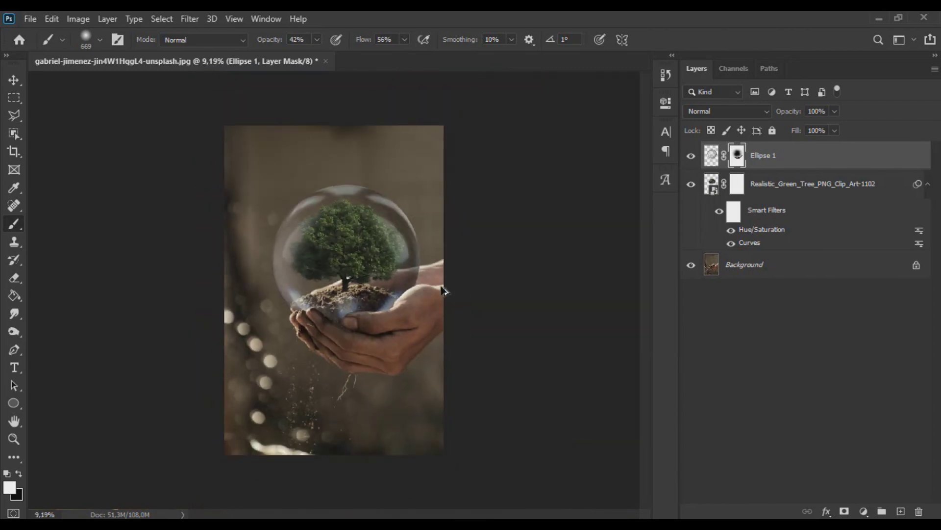
{"action": "scroll", "coordinate": [369, 283], "scroll_direction": "up", "scroll_amount": 3}
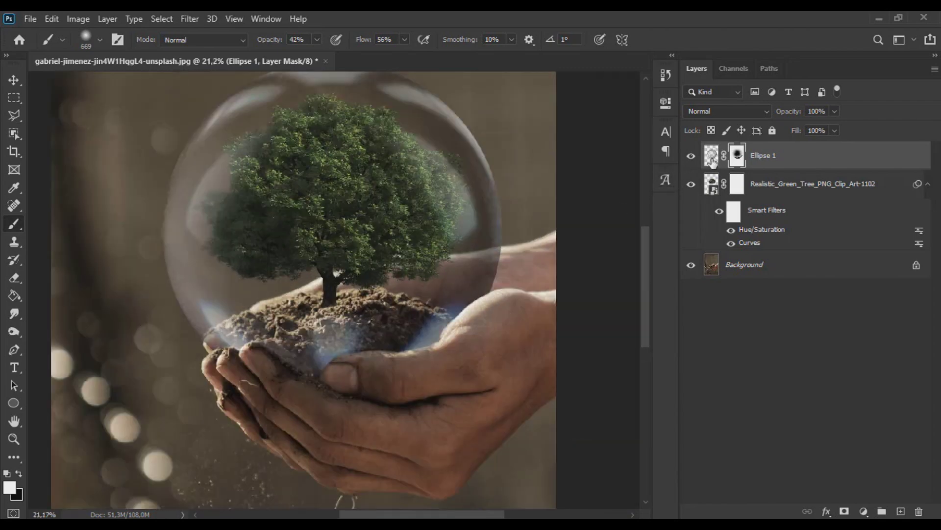
Try an Outer Glow with a 31% range and a Bevel & Emboss on the Ellipse 1 layer, leaving both effects off.
{"action": "left_click", "coordinate": [712, 157]}
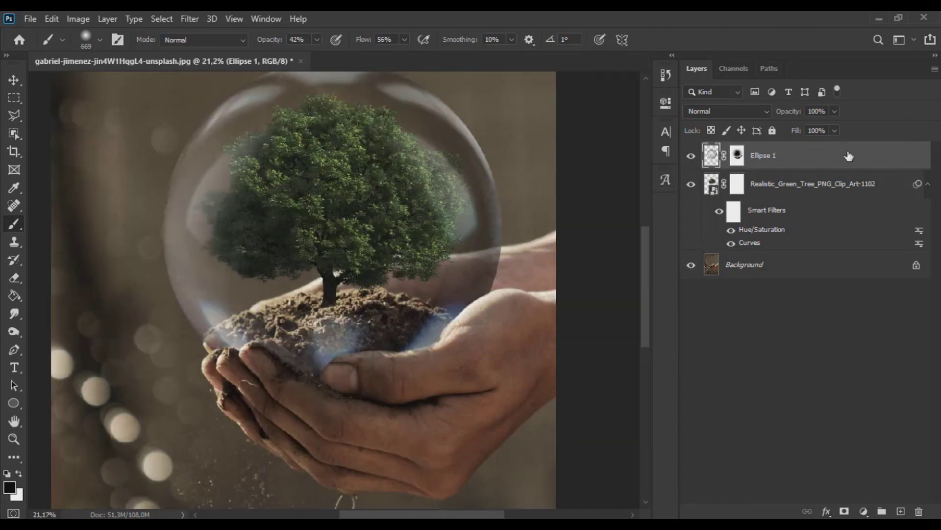
{"action": "left_click", "coordinate": [263, 408]}
{"action": "left_click_drag", "start_coordinate": [360, 162], "coordinate": [678, 156]}
{"action": "left_click_drag", "start_coordinate": [776, 313], "coordinate": [740, 310]}
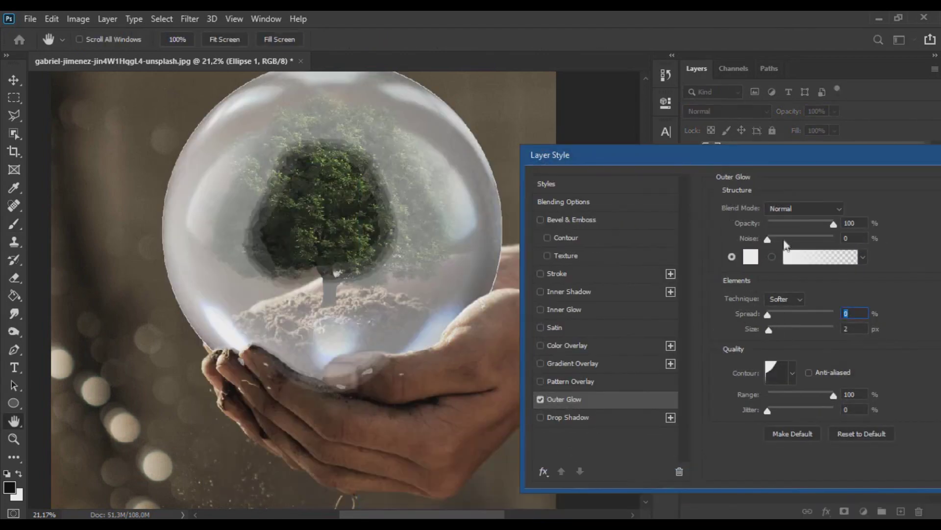
{"action": "left_click", "coordinate": [782, 394]}
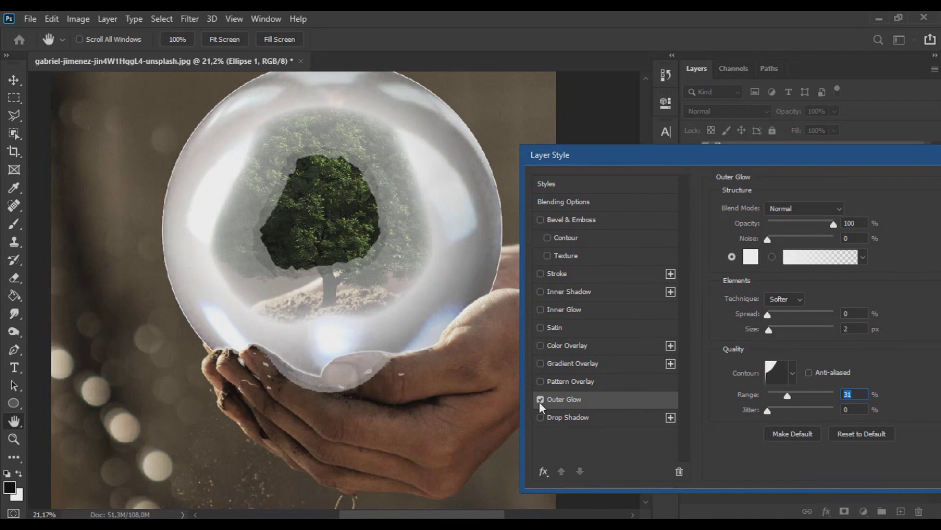
{"action": "left_click", "coordinate": [540, 399]}
{"action": "left_click", "coordinate": [564, 219]}
{"action": "left_click", "coordinate": [541, 219]}
Split the Ellipse 1 layer's Blend If shadow limit for This Layer to 0 / 16 in the Blending Options.
{"action": "left_click", "coordinate": [563, 201]}
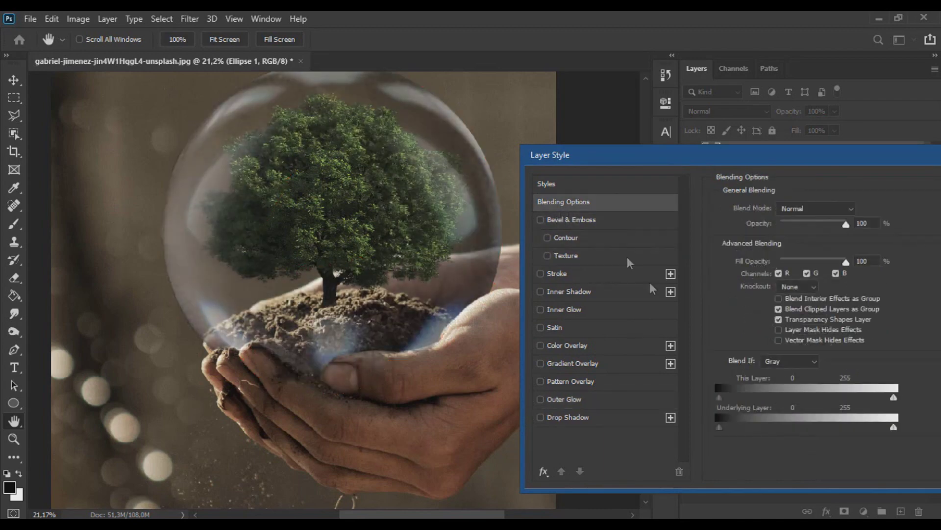
{"action": "left_click_drag", "start_coordinate": [751, 395], "coordinate": [697, 428]}
{"action": "mouse_move", "coordinate": [893, 396]}
{"action": "left_mouse_down"}
{"action": "mouse_move", "coordinate": [880, 394]}
{"action": "mouse_move", "coordinate": [898, 395]}
{"action": "left_mouse_up"}
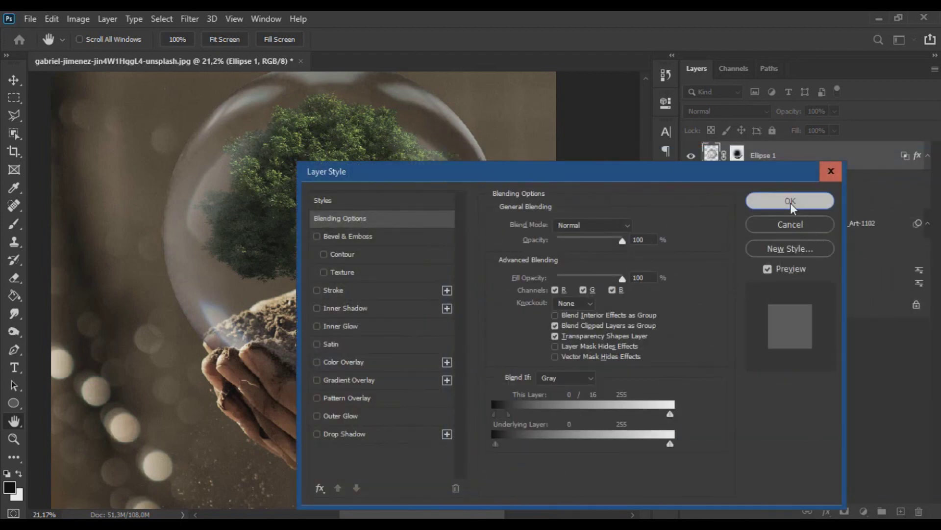
{"action": "left_click", "coordinate": [789, 201]}
{"action": "scroll", "coordinate": [500, 316], "scroll_direction": "down", "scroll_amount": 5}
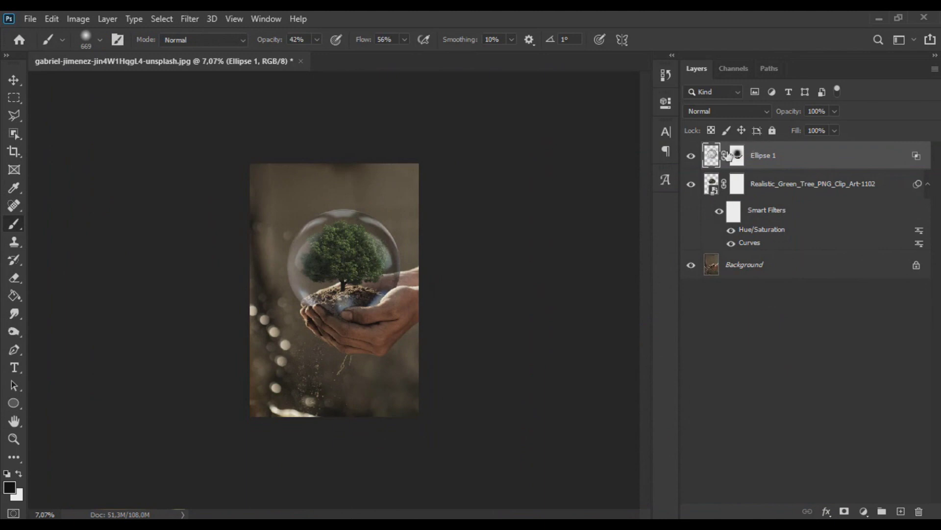
Colorize the sphere with a Hue/Saturation adjustment at hue 176 and saturation 4.
{"action": "left_click", "coordinate": [78, 18]}
{"action": "mouse_move", "coordinate": [105, 54]}
{"action": "left_click", "coordinate": [280, 126]}
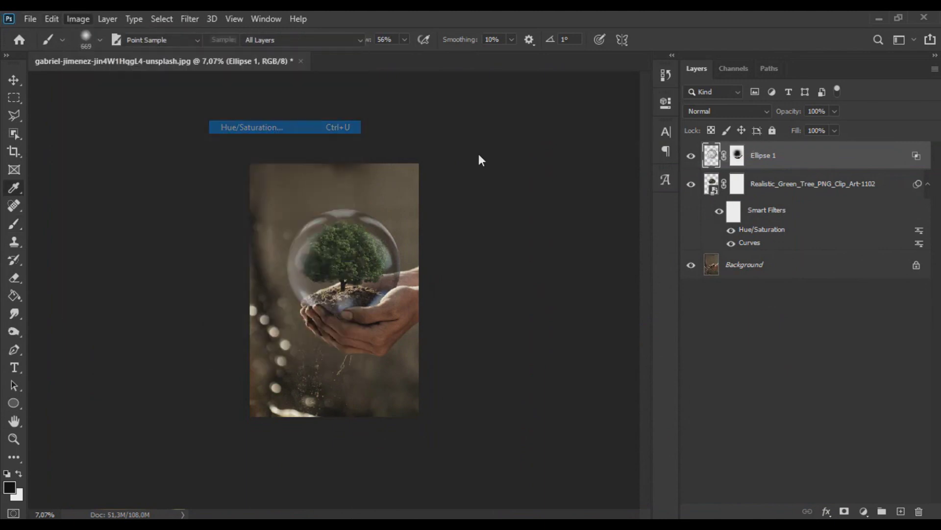
{"action": "left_click_drag", "start_coordinate": [695, 227], "coordinate": [664, 231]}
{"action": "left_click", "coordinate": [840, 276]}
{"action": "left_click_drag", "start_coordinate": [663, 193], "coordinate": [705, 196]}
{"action": "left_click_drag", "start_coordinate": [679, 226], "coordinate": [646, 229]}
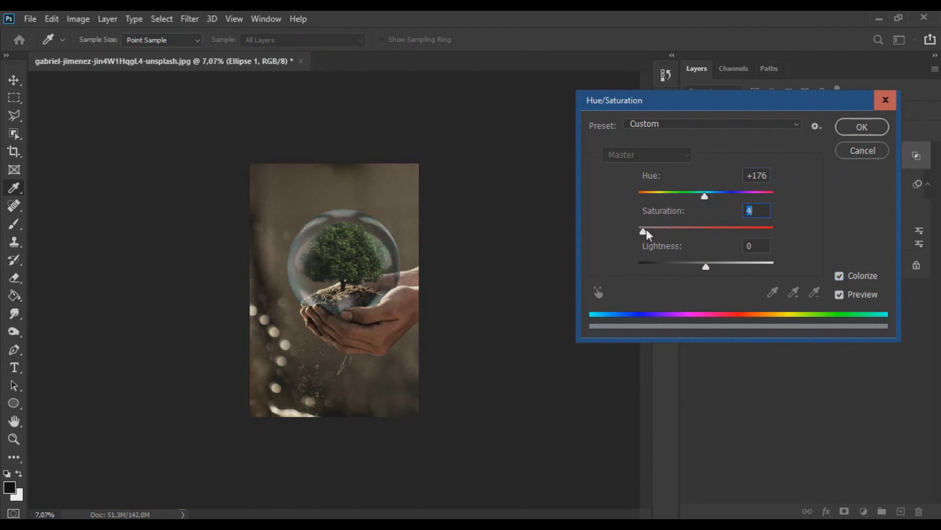
{"action": "left_click", "coordinate": [861, 127]}
{"action": "key", "text": "b"}
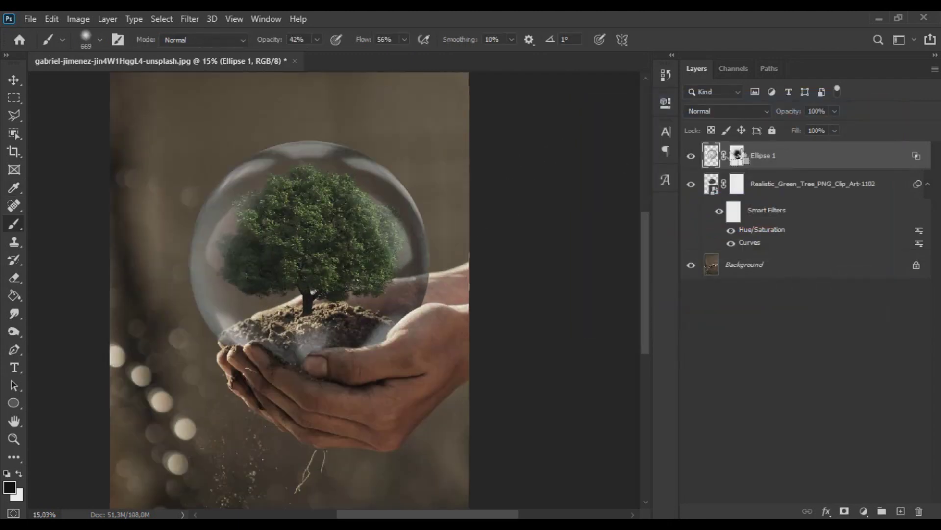
Add an empty layer above Ellipse 1 and merge the two so the sphere's mask and blending are baked in.
{"action": "left_click", "coordinate": [738, 155], "text": "ctrl"}
{"action": "key", "text": "ctrl+d"}
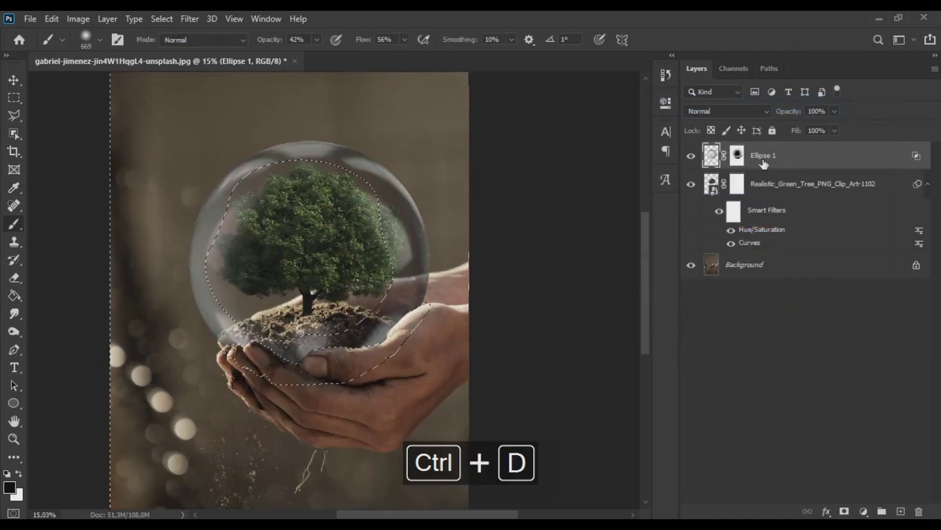
{"action": "left_click", "coordinate": [900, 511]}
{"action": "key", "text": "ctrl+e"}
Load the merged sphere's outline as a selection and dodge its rim in the midtones at 37% exposure with a 303 px brush.
{"action": "left_click", "coordinate": [711, 155], "text": "ctrl"}
{"action": "left_click_drag", "start_coordinate": [23, 331], "coordinate": [58, 331]}
{"action": "left_click_drag", "start_coordinate": [210, 210], "coordinate": [219, 210]}
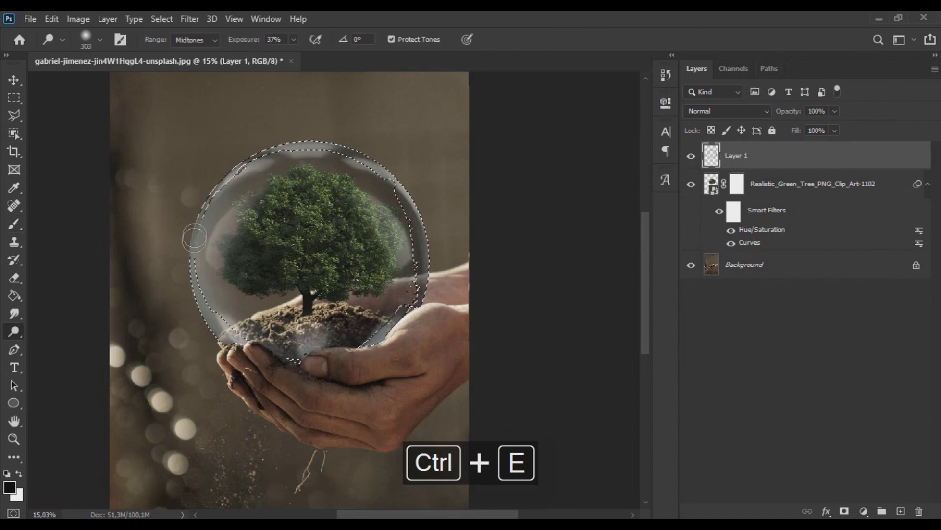
Deselect and burn the sphere's bright patches above the fingers and thumb, using midtones at 100% exposure and a brush enlarged to 466 px.
{"action": "left_click_drag", "start_coordinate": [16, 331], "coordinate": [58, 343]}
{"action": "scroll", "coordinate": [372, 343], "scroll_direction": "up", "scroll_amount": 5}
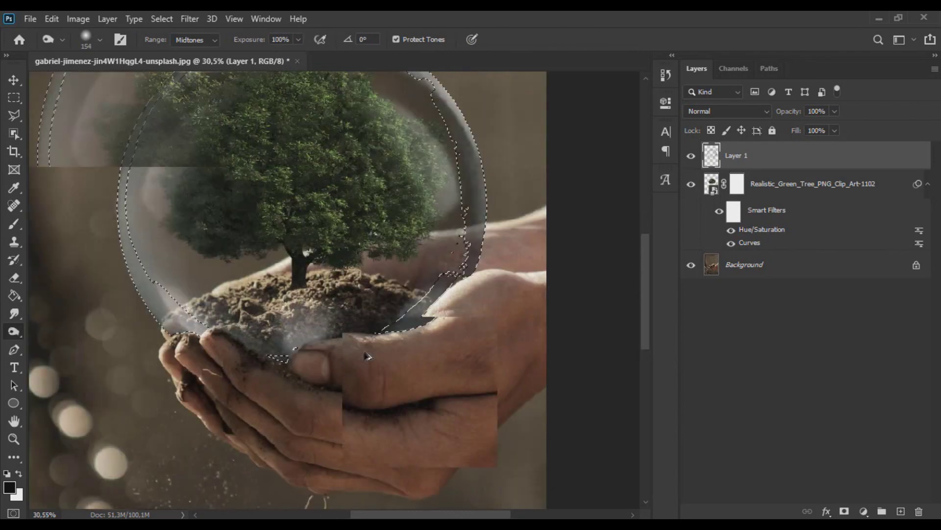
{"action": "key", "text": "ctrl+d"}
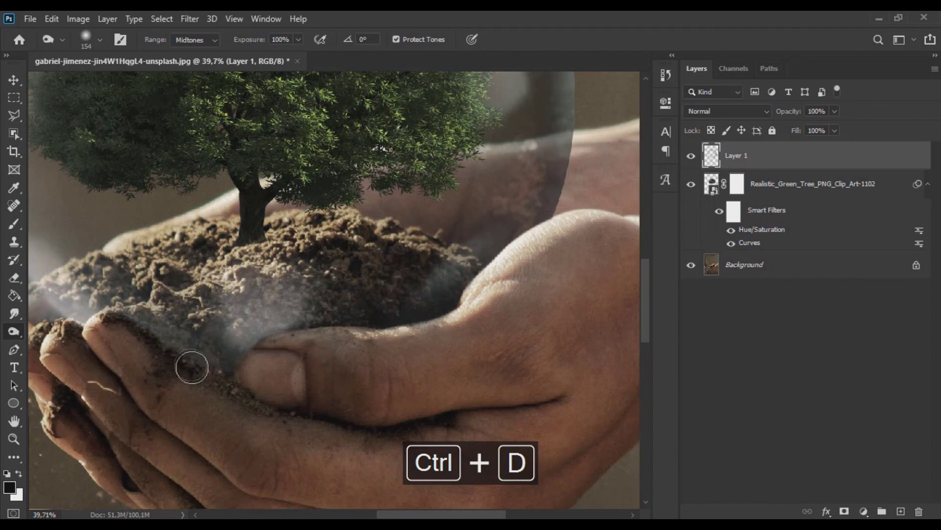
{"action": "key", "text": "bracketright"}
{"action": "key", "text": "bracketright"}
{"action": "key", "text": "bracketright"}
{"action": "key", "text": "bracketright"}
{"action": "key", "text": "bracketright"}
{"action": "mouse_move", "coordinate": [153, 359]}
{"action": "left_mouse_down"}
{"action": "mouse_move", "coordinate": [340, 378]}
{"action": "mouse_move", "coordinate": [143, 364]}
{"action": "mouse_move", "coordinate": [246, 364]}
{"action": "mouse_move", "coordinate": [516, 323]}
{"action": "left_mouse_up"}
{"action": "key", "text": "ctrl+0"}
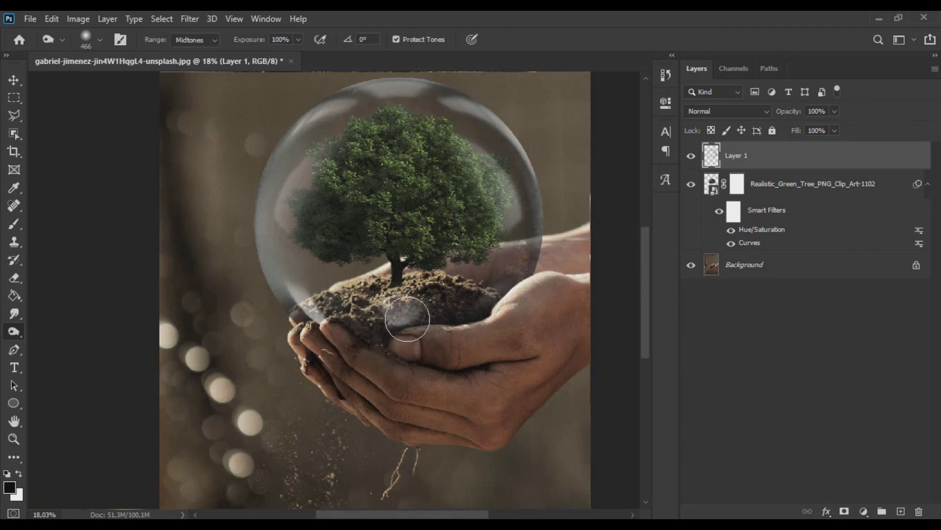
Apply a custom multi-point RGB Curves adjustment to the sphere on Layer 1, lifting the midtones and highlights and keeping the deepest shadows dark.
{"action": "scroll", "coordinate": [519, 305], "scroll_direction": "down", "scroll_amount": 5}
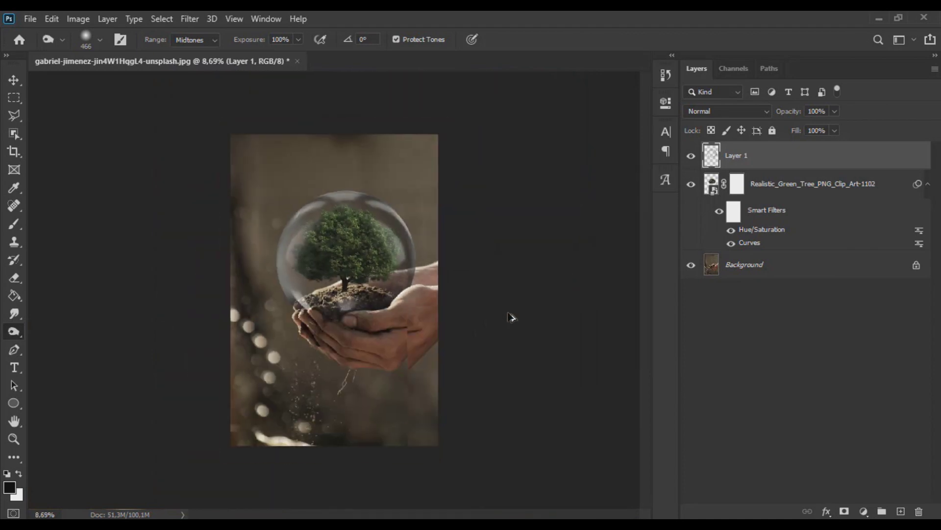
{"action": "key", "text": "v"}
{"action": "left_click", "coordinate": [78, 19]}
{"action": "mouse_move", "coordinate": [127, 55]}
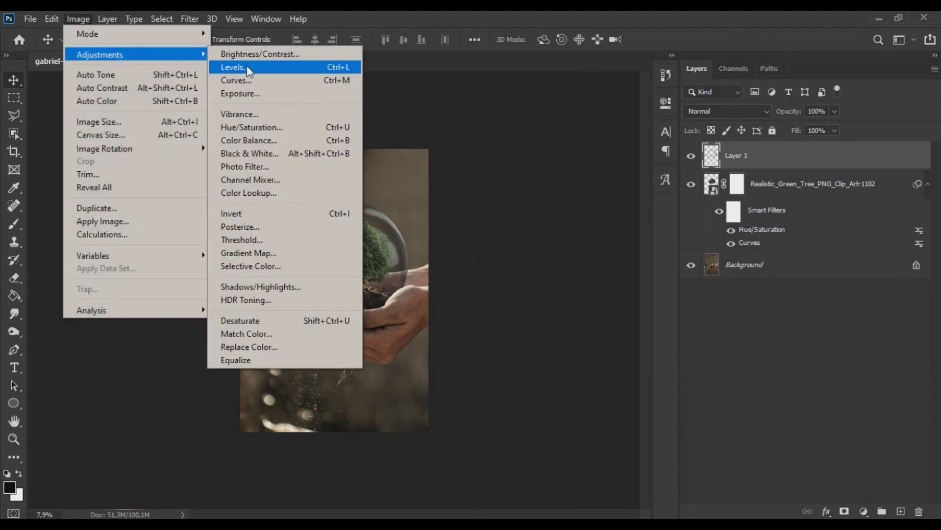
{"action": "left_click", "coordinate": [280, 82]}
{"action": "mouse_move", "coordinate": [542, 402]}
{"action": "left_mouse_down"}
{"action": "mouse_move", "coordinate": [541, 372]}
{"action": "mouse_move", "coordinate": [548, 387]}
{"action": "left_mouse_up"}
{"action": "left_click_drag", "start_coordinate": [576, 347], "coordinate": [600, 309]}
{"action": "mouse_move", "coordinate": [634, 268]}
{"action": "left_mouse_down"}
{"action": "mouse_move", "coordinate": [640, 314]}
{"action": "mouse_move", "coordinate": [636, 269]}
{"action": "left_mouse_up"}
{"action": "left_click_drag", "start_coordinate": [607, 321], "coordinate": [560, 354]}
{"action": "left_click_drag", "start_coordinate": [537, 408], "coordinate": [538, 407]}
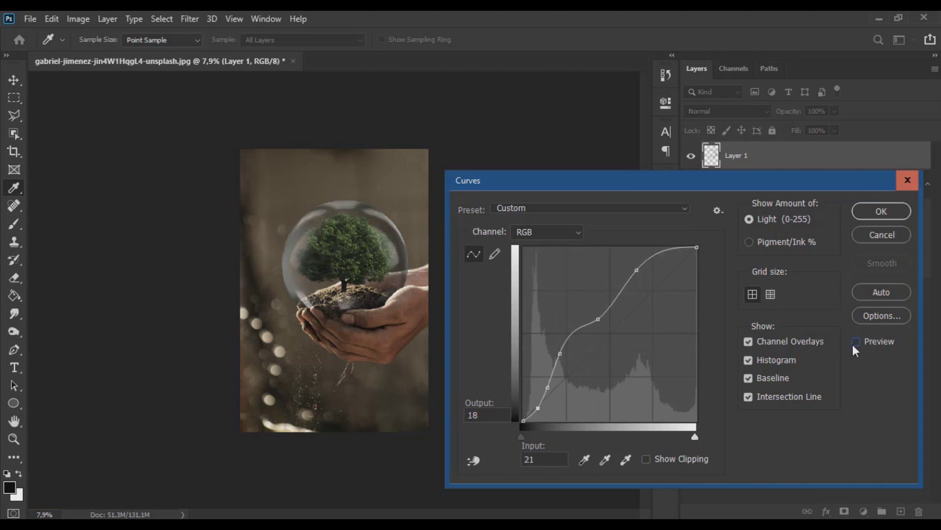
{"action": "left_click", "coordinate": [881, 211]}
Compare the sphere without the Curves adjustment and redo the adjustment.
{"action": "scroll", "coordinate": [410, 267], "scroll_direction": "up", "scroll_amount": 5}
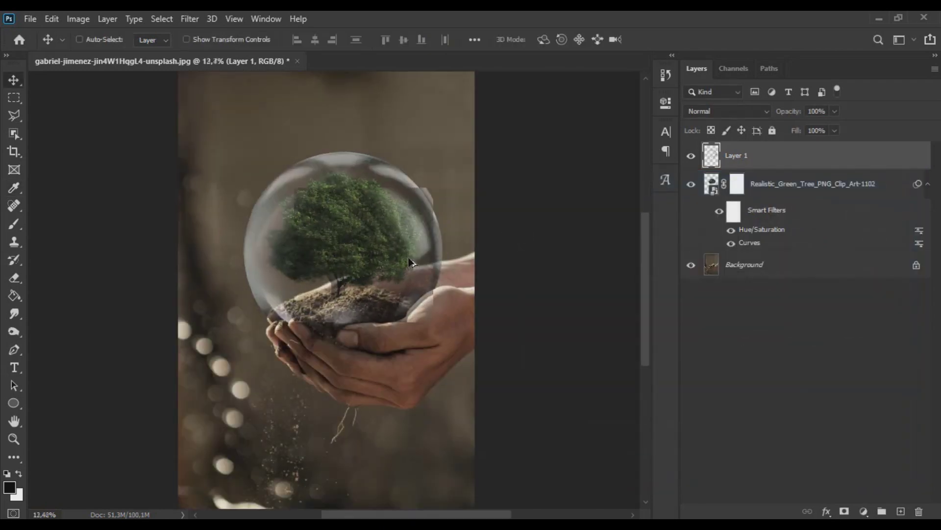
{"action": "scroll", "coordinate": [411, 266], "scroll_direction": "down", "scroll_amount": 1}
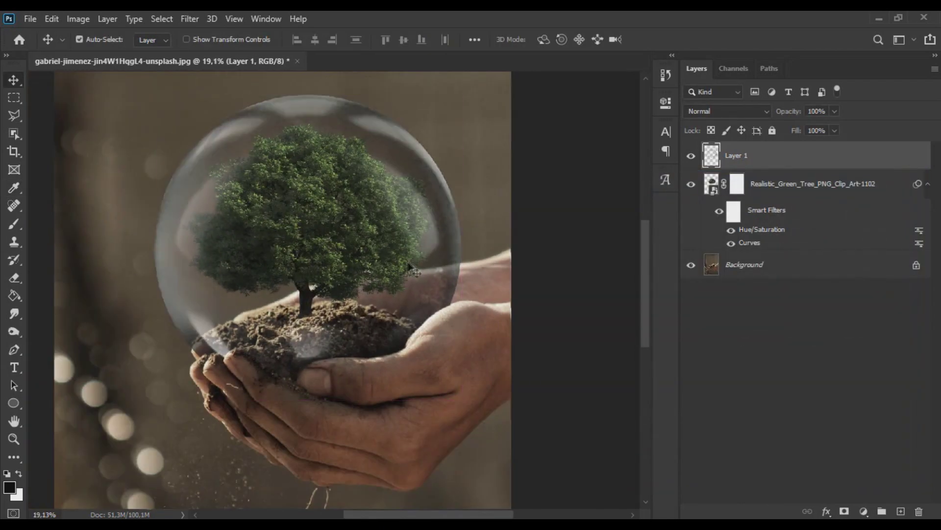
{"action": "left_click", "coordinate": [84, 18]}
{"action": "mouse_move", "coordinate": [53, 19]}
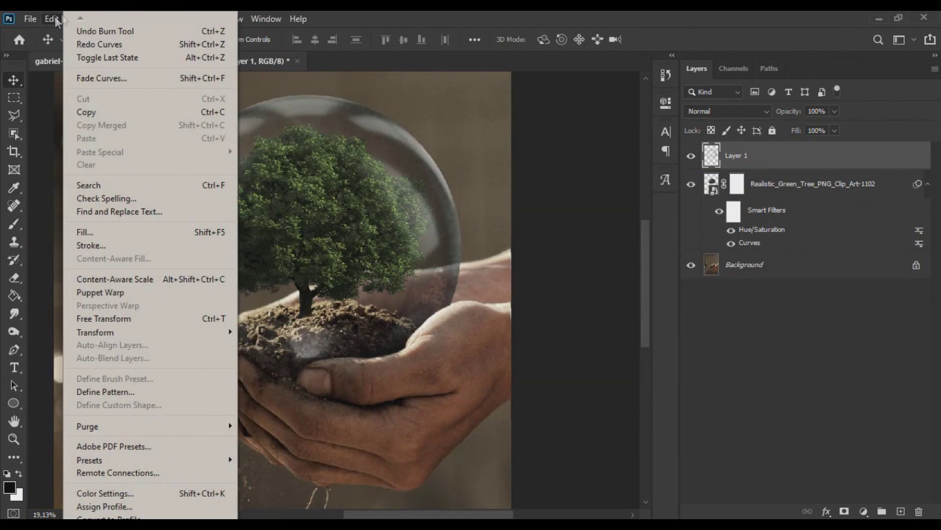
{"action": "left_click", "coordinate": [87, 45]}
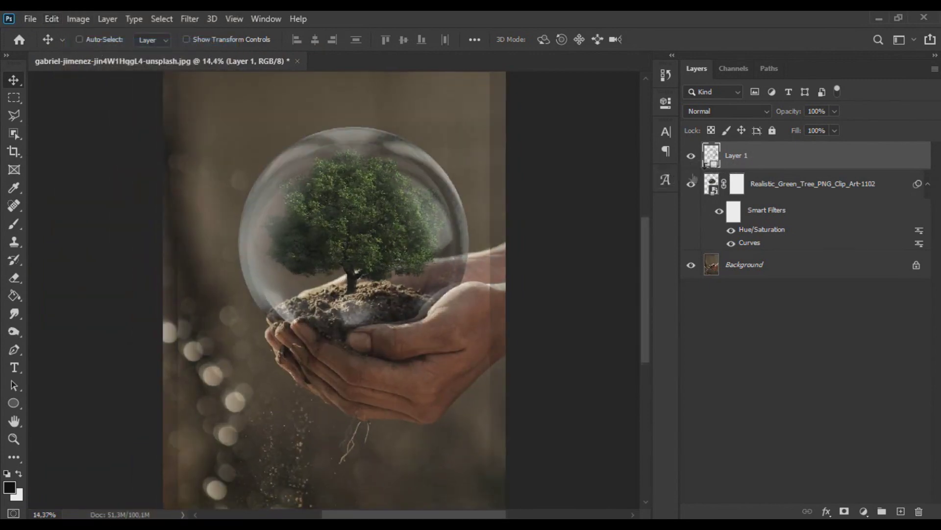
Add a layer mask to Layer 1 and paint black over the glass around the tree with a soft 669 px brush, reducing its opacity to 15%.
{"action": "left_click", "coordinate": [713, 156], "text": "ctrl"}
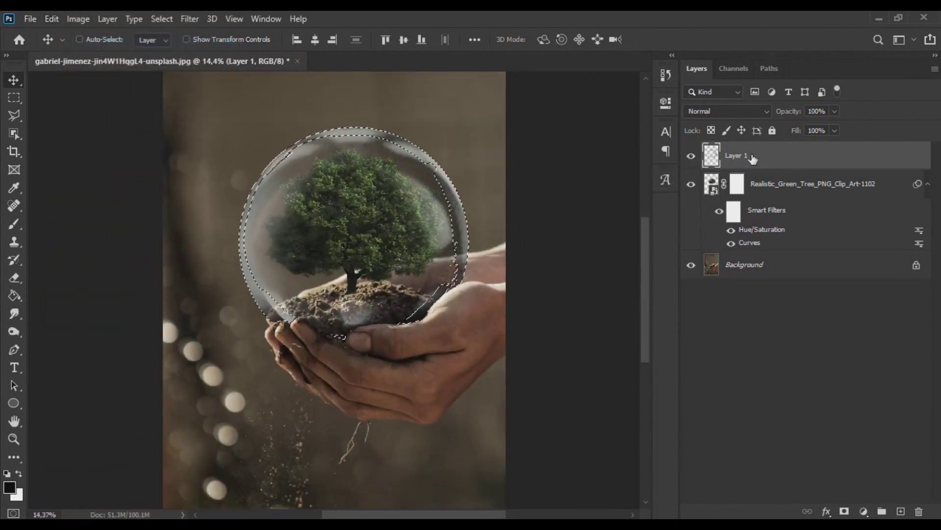
{"action": "key", "text": "ctrl+d"}
{"action": "left_click", "coordinate": [845, 511]}
{"action": "key", "text": "b"}
{"action": "key", "text": "x"}
{"action": "scroll", "coordinate": [439, 142], "scroll_direction": "up", "scroll_amount": 3}
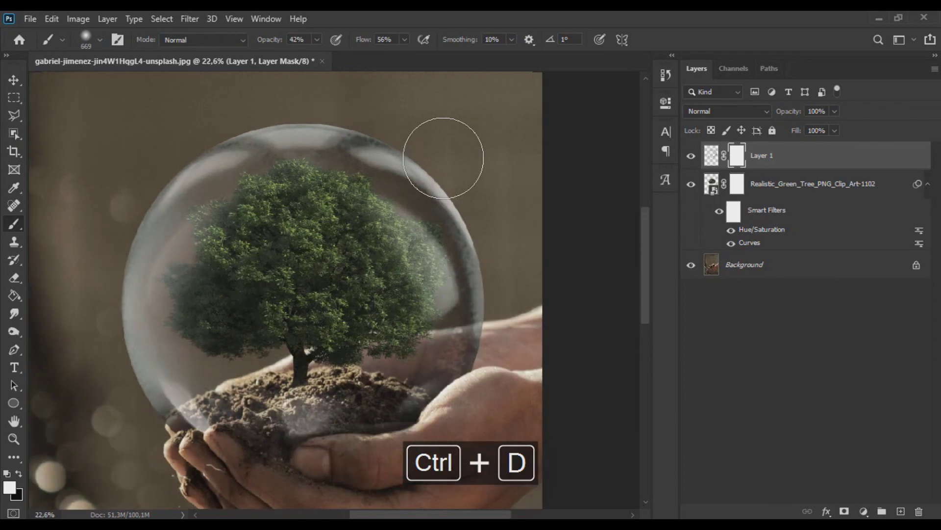
{"action": "left_click", "coordinate": [19, 473]}
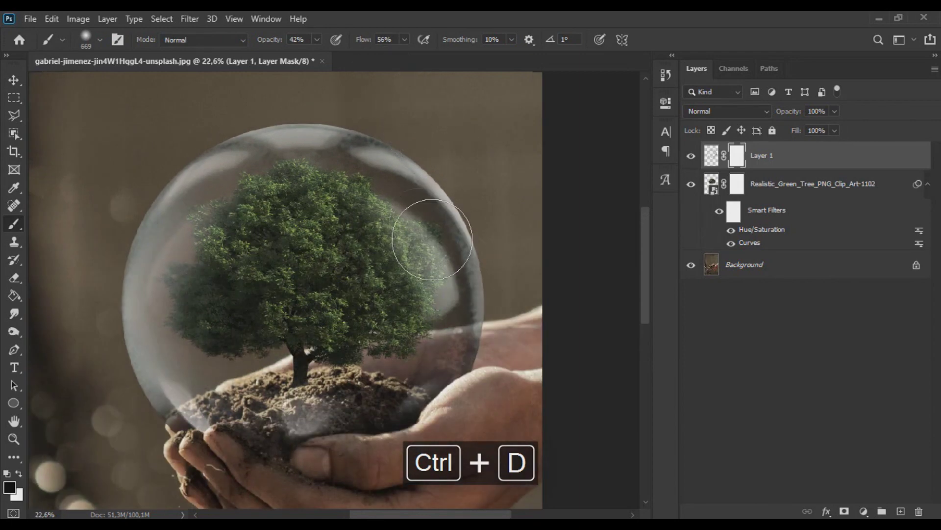
{"action": "left_click_drag", "start_coordinate": [431, 240], "coordinate": [437, 218]}
{"action": "mouse_move", "coordinate": [358, 138]}
{"action": "left_mouse_down"}
{"action": "mouse_move", "coordinate": [434, 185]}
{"action": "mouse_move", "coordinate": [464, 354]}
{"action": "left_mouse_up"}
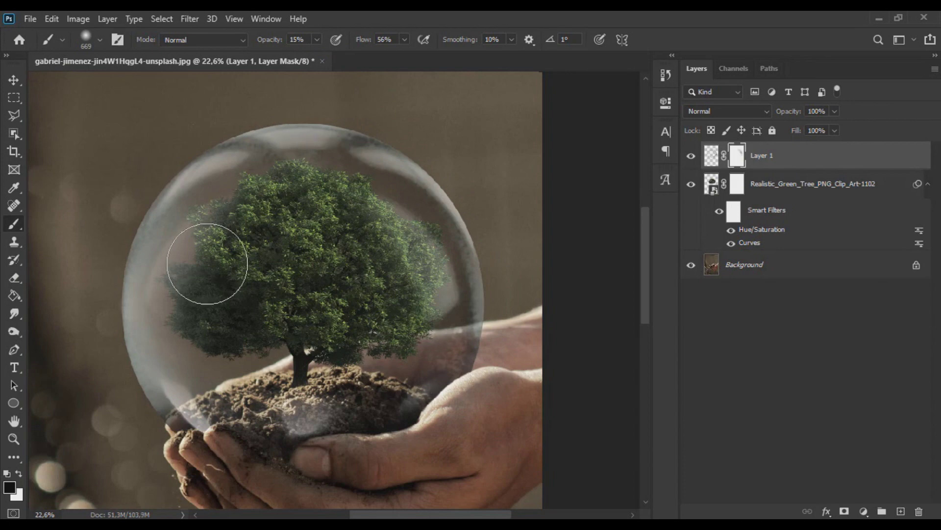
Fade the middle of the sphere by painting black on Layer 1's mask with a soft 1890 px brush at 52% opacity.
{"action": "left_click", "coordinate": [14, 79]}
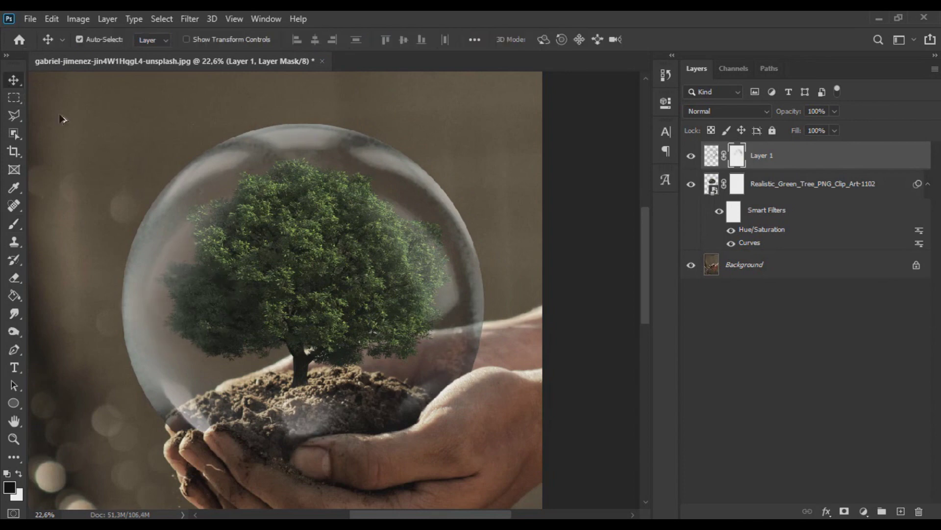
{"action": "key", "text": "ctrl+0"}
{"action": "left_click", "coordinate": [711, 155]}
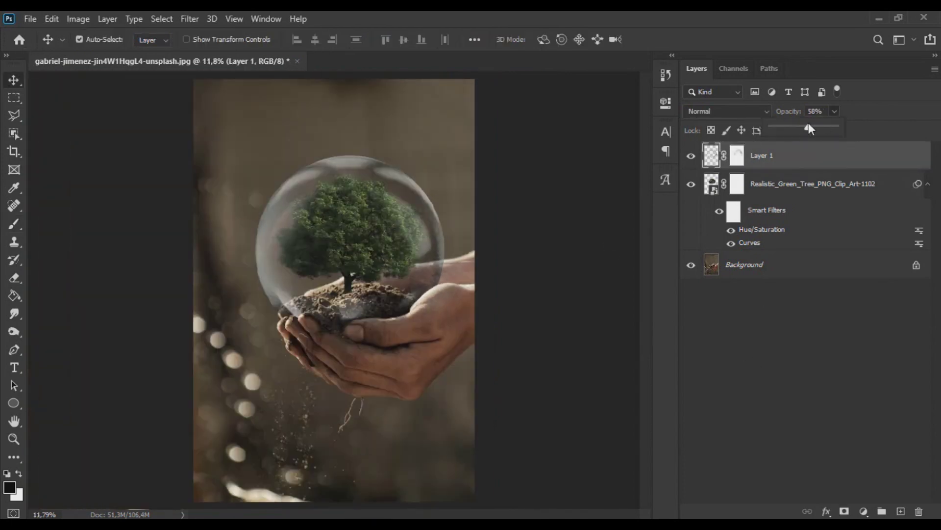
{"action": "left_click", "coordinate": [737, 155]}
{"action": "left_click", "coordinate": [15, 228]}
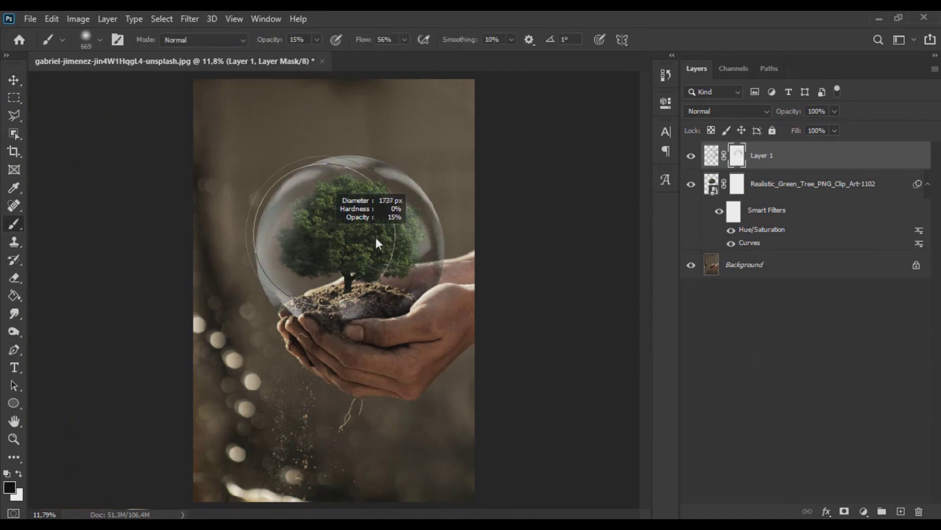
{"action": "left_click", "coordinate": [317, 40]}
{"action": "left_click", "coordinate": [342, 55]}
{"action": "left_click_drag", "start_coordinate": [334, 237], "coordinate": [392, 249]}
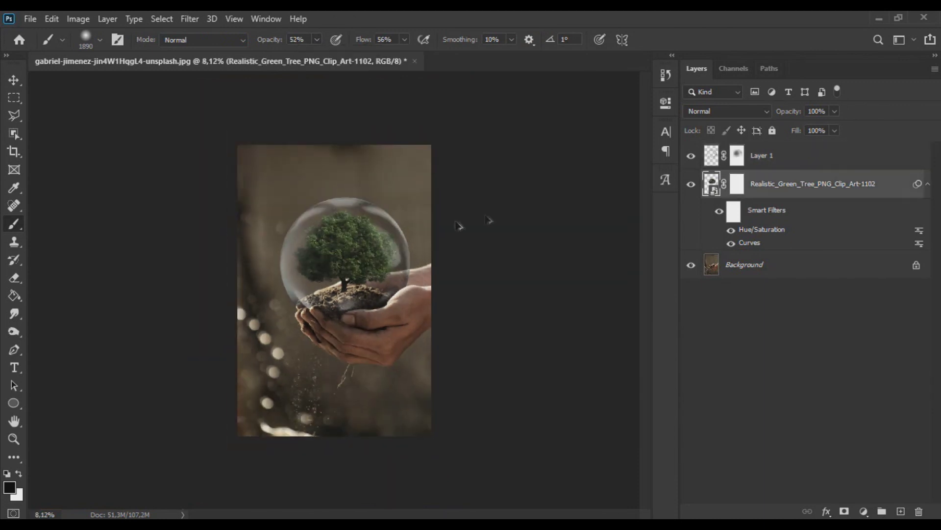
Stamp all visible layers into a new merged layer above Layer 1.
{"action": "scroll", "coordinate": [494, 218], "scroll_direction": "down", "scroll_amount": 3}
{"action": "scroll", "coordinate": [499, 216], "scroll_direction": "up", "scroll_amount": 3}
{"action": "left_click", "coordinate": [799, 155]}
{"action": "key", "text": "ctrl+shift+alt+e"}
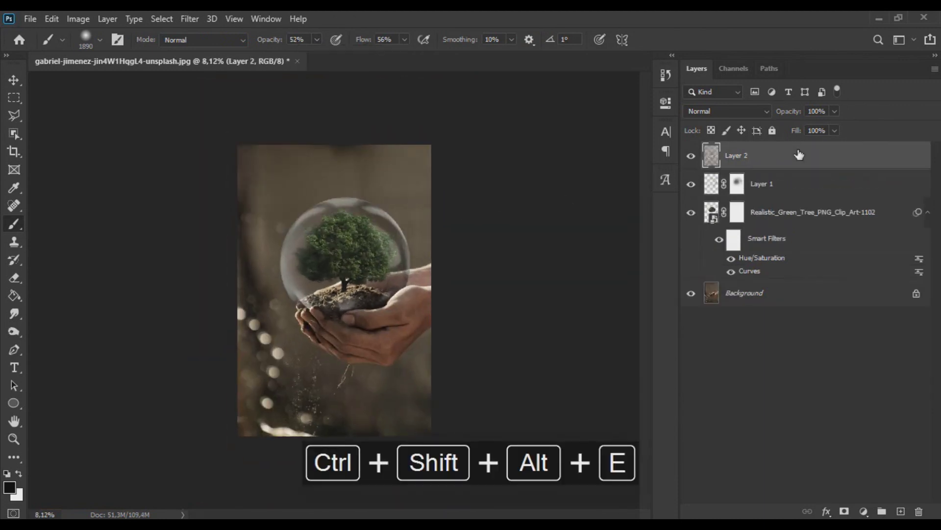
Open the merged layer in the Camera Raw Filter and set the temperature to -8 and the tint to -13.
{"action": "left_click", "coordinate": [190, 19]}
{"action": "left_click", "coordinate": [230, 99]}
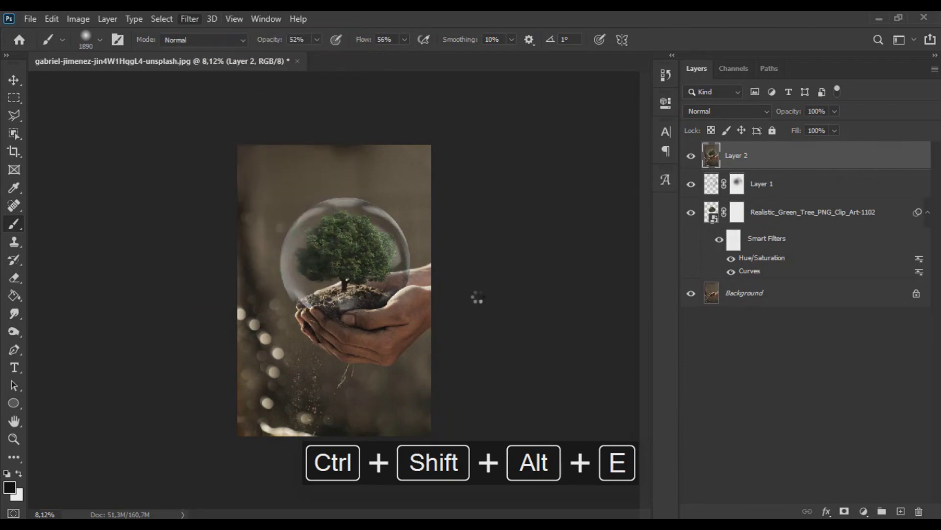
{"action": "left_click", "coordinate": [533, 261]}
{"action": "left_click", "coordinate": [800, 276]}
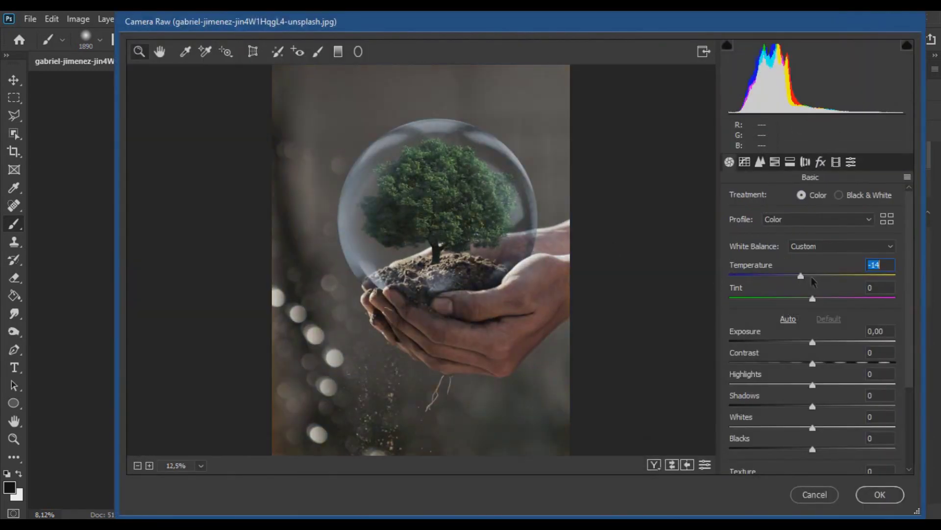
{"action": "left_click", "coordinate": [806, 276]}
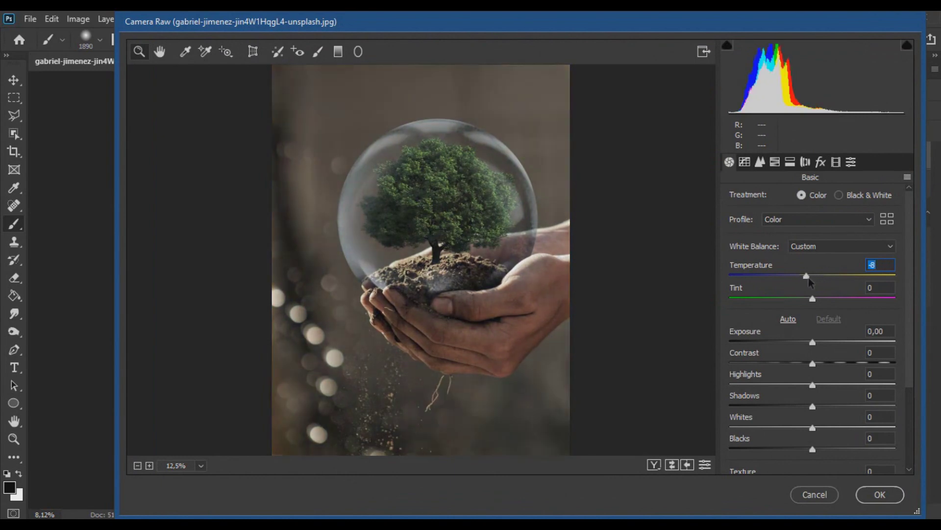
{"action": "mouse_move", "coordinate": [815, 301]}
{"action": "left_mouse_down"}
{"action": "mouse_move", "coordinate": [828, 301]}
{"action": "mouse_move", "coordinate": [803, 302]}
{"action": "left_mouse_up"}
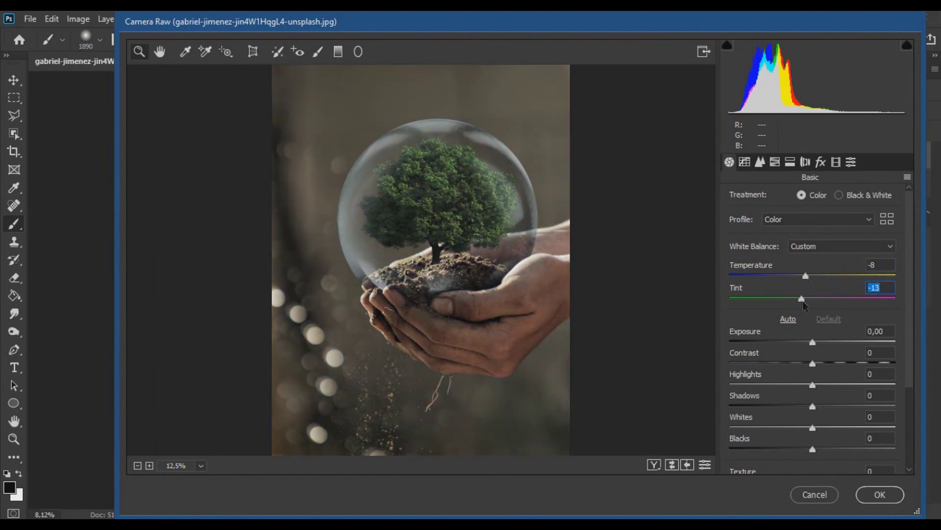
Keep exposure at 0,00 and set contrast to -15, highlights to +23, texture to +46 and clarity to +38.
{"action": "left_click", "coordinate": [848, 342]}
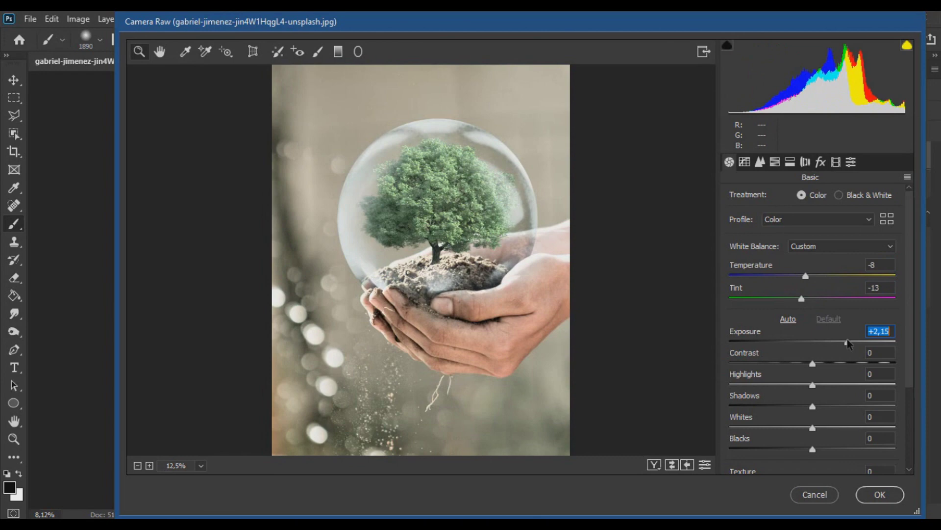
{"action": "left_click", "coordinate": [813, 342]}
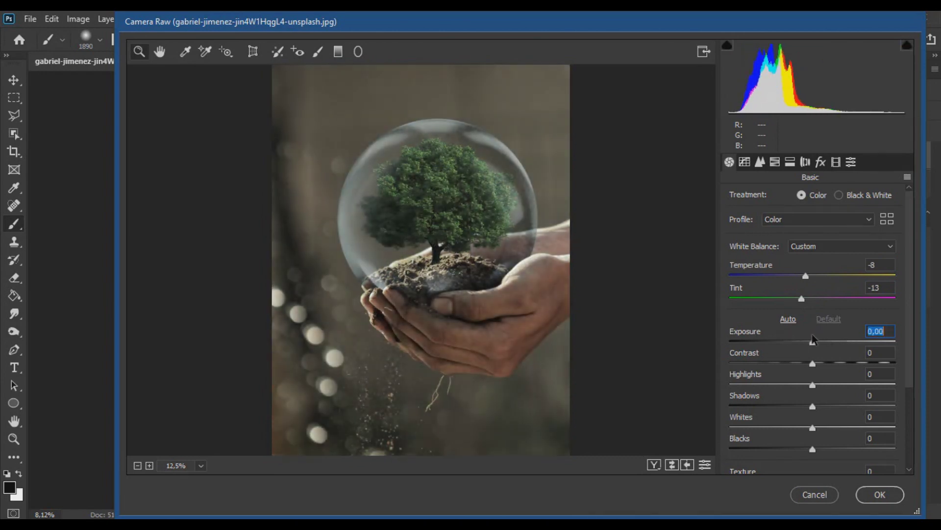
{"action": "left_click_drag", "start_coordinate": [810, 367], "coordinate": [844, 404]}
{"action": "scroll", "coordinate": [832, 376], "scroll_direction": "down", "scroll_amount": 2}
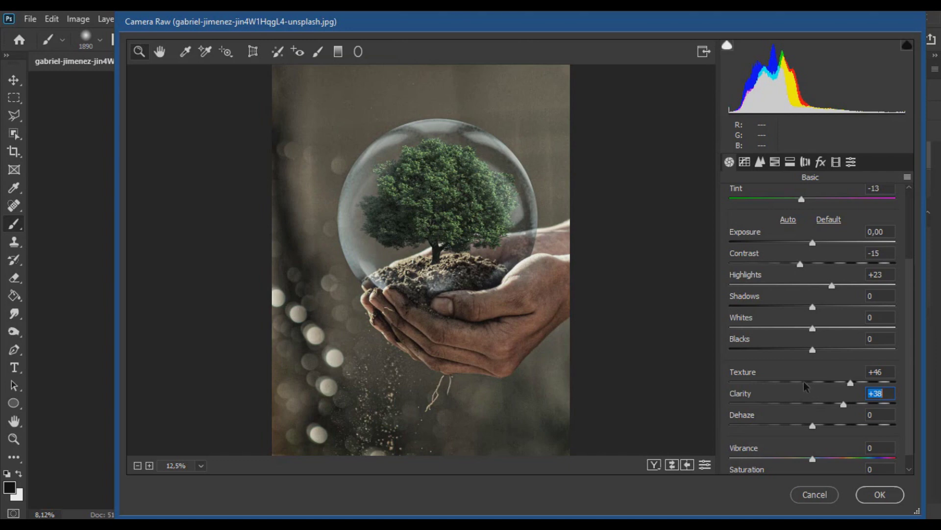
Raise the luminance noise reduction strongly and apply the Camera Raw filter.
{"action": "left_click", "coordinate": [760, 161]}
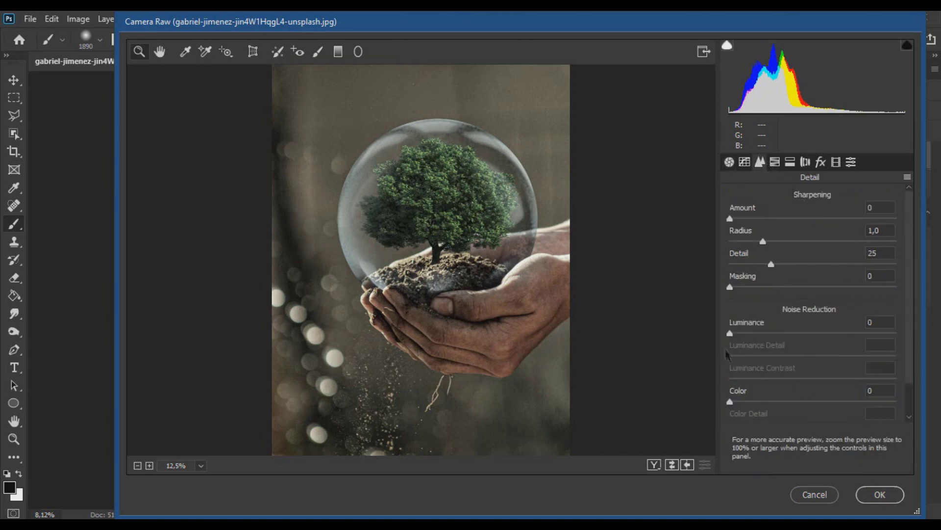
{"action": "left_click_drag", "start_coordinate": [734, 335], "coordinate": [884, 333]}
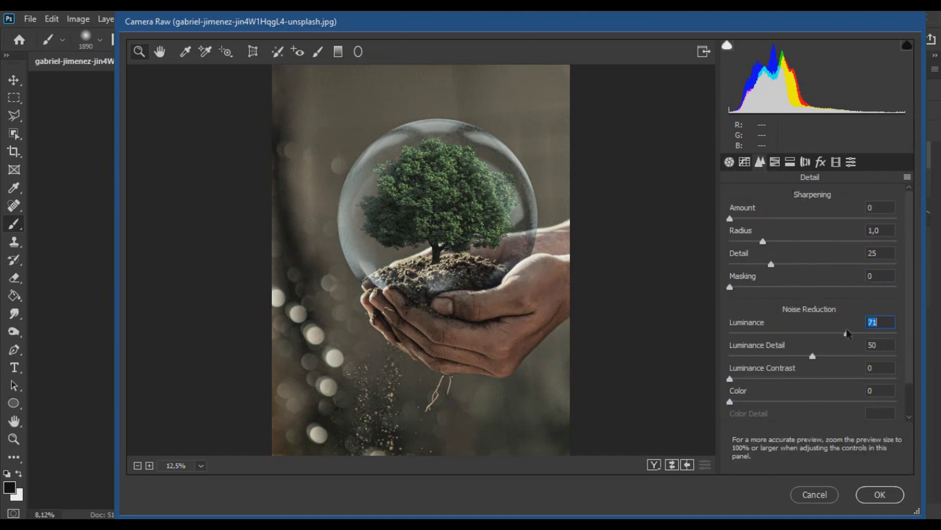
{"action": "left_click", "coordinate": [880, 494]}
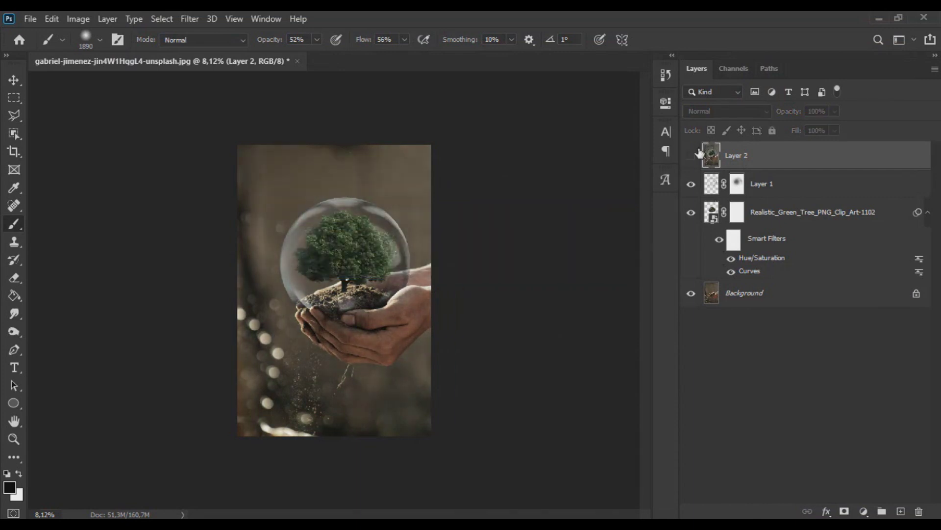
Add a Color Lookup adjustment layer above Layer 2 using the Crisp_Winter.look 3DLUT.
{"action": "scroll", "coordinate": [456, 268], "scroll_direction": "up", "scroll_amount": 3}
{"action": "scroll", "coordinate": [456, 268], "scroll_direction": "up", "scroll_amount": 1}
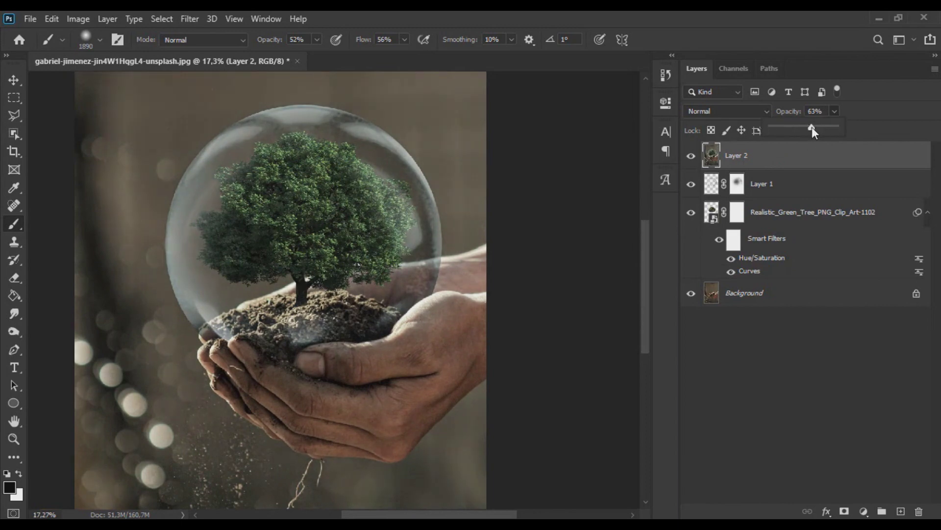
{"action": "left_click", "coordinate": [864, 511]}
{"action": "left_click", "coordinate": [875, 428]}
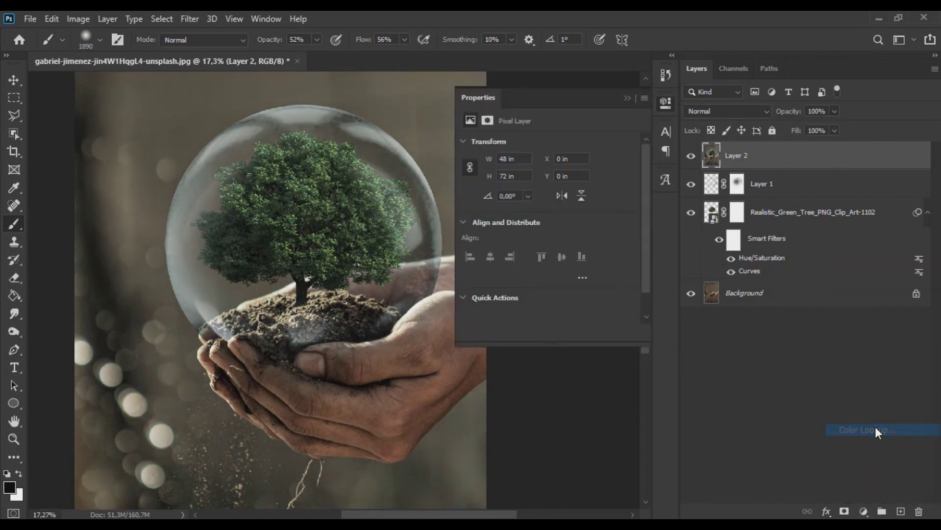
{"action": "left_click", "coordinate": [558, 146]}
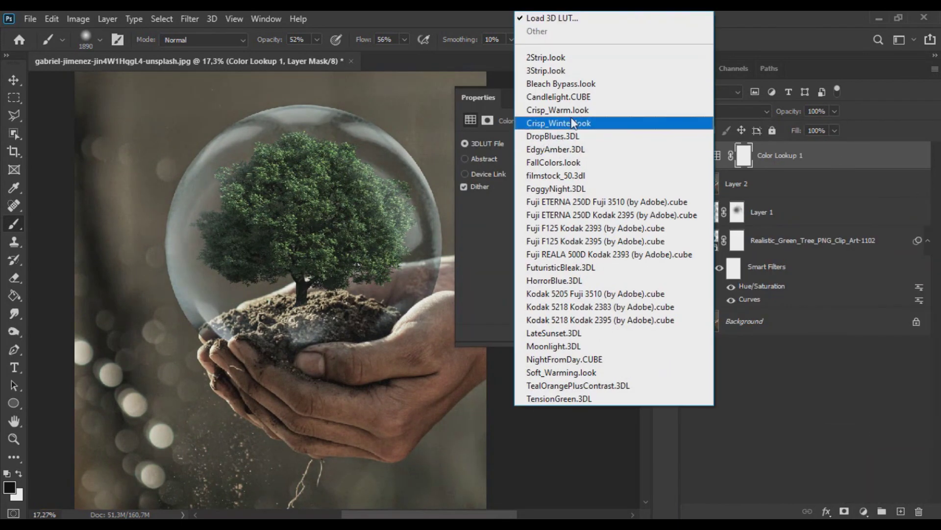
{"action": "left_click", "coordinate": [559, 123]}
{"action": "left_click", "coordinate": [629, 96]}
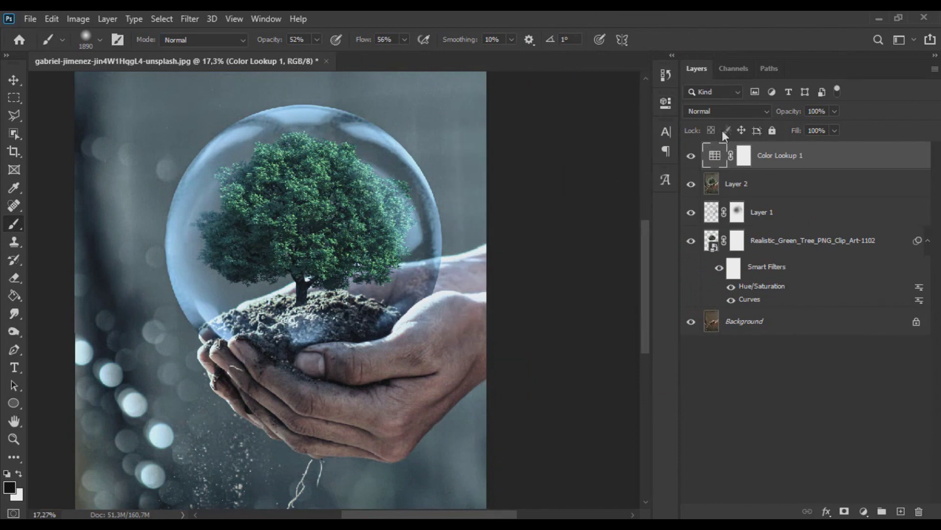
Set the Color Lookup layer's blending mode to Screen and its opacity to 20%.
{"action": "left_click", "coordinate": [725, 111]}
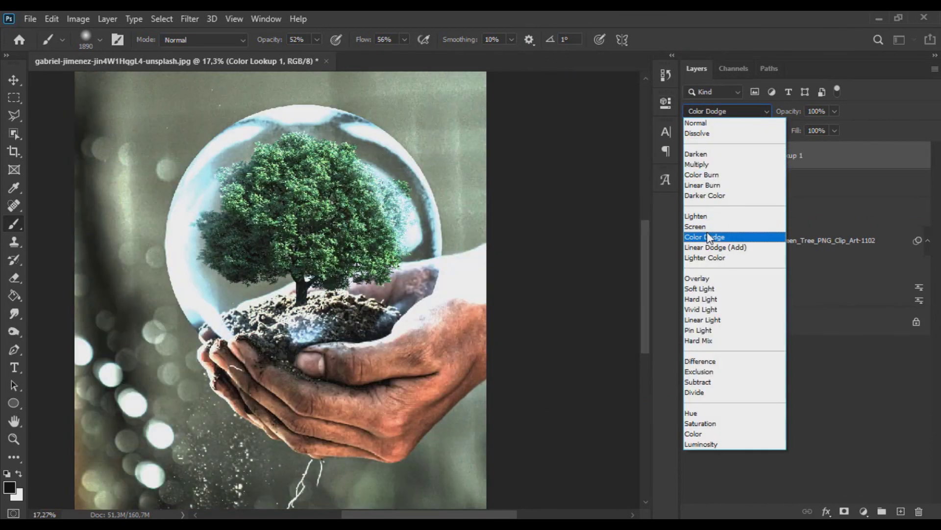
{"action": "left_click", "coordinate": [714, 226]}
{"action": "left_click_drag", "start_coordinate": [833, 114], "coordinate": [784, 127]}
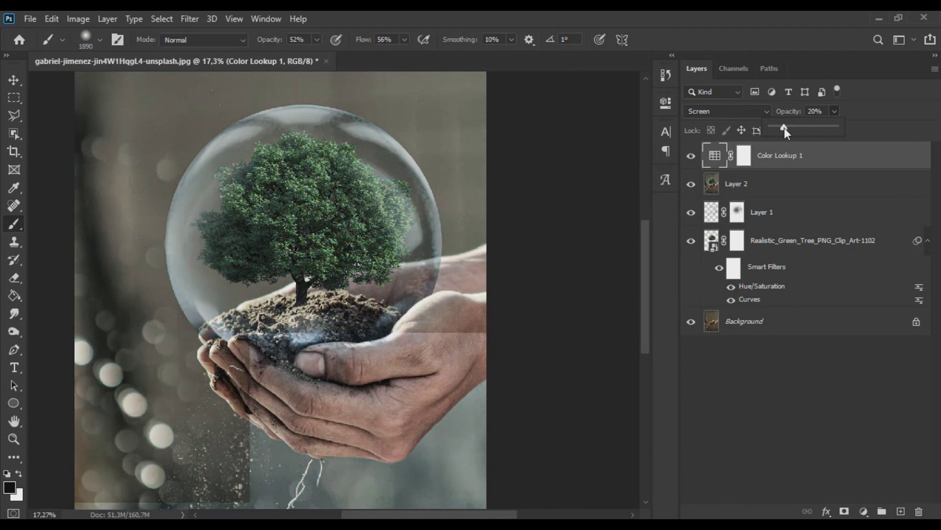